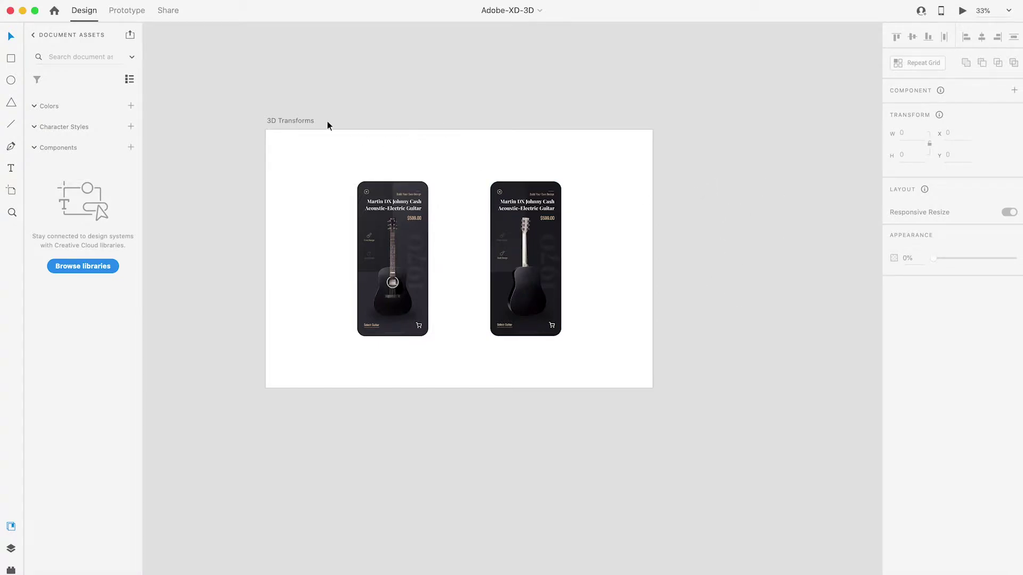
- Examine the front-view and back-view guitar app screens on the 3D Transforms artboard
{"action": "left_click", "coordinate": [289, 122]}
{"action": "left_click", "coordinate": [423, 231]}
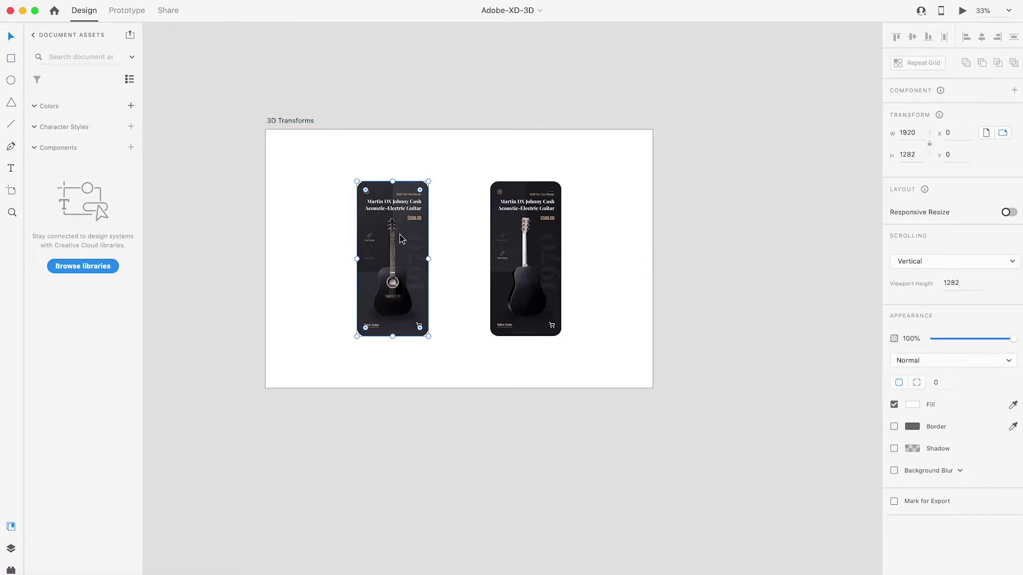
{"action": "left_click", "coordinate": [508, 255]}
{"action": "left_click", "coordinate": [374, 251]}
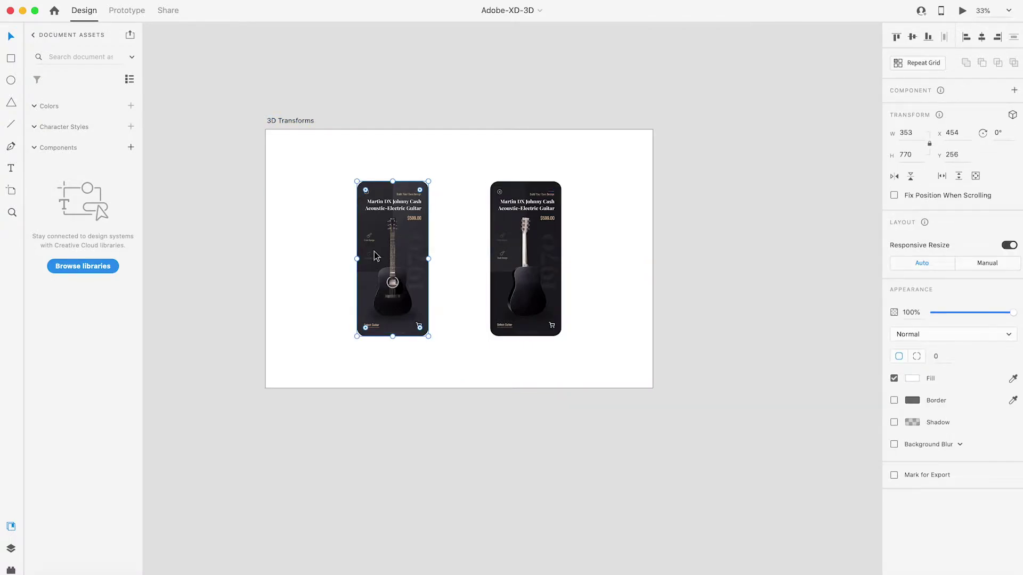
{"action": "left_click", "coordinate": [690, 245]}
{"action": "key", "text": "z"}
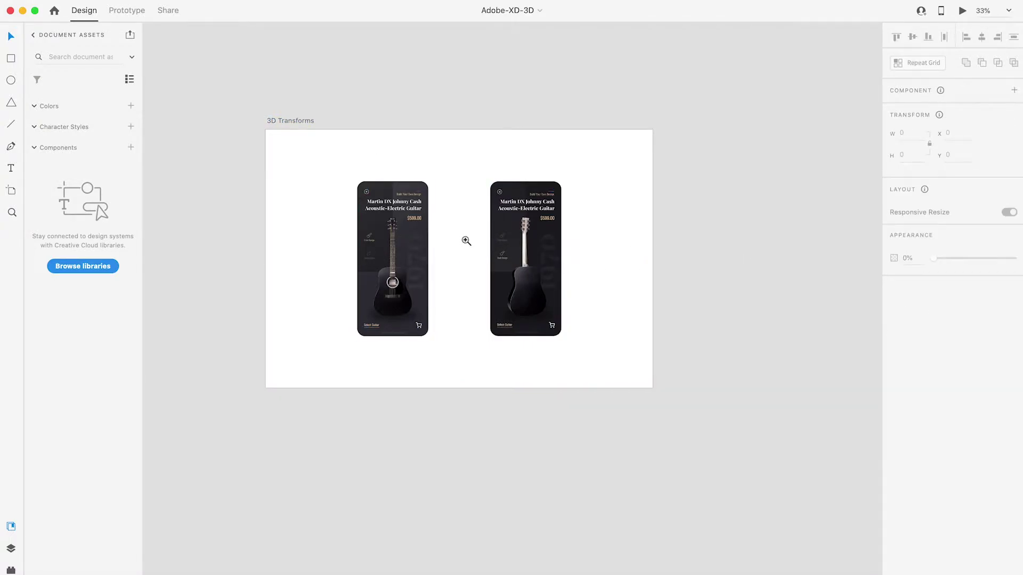
{"action": "left_click", "coordinate": [466, 240]}
{"action": "left_click", "coordinate": [466, 241]}
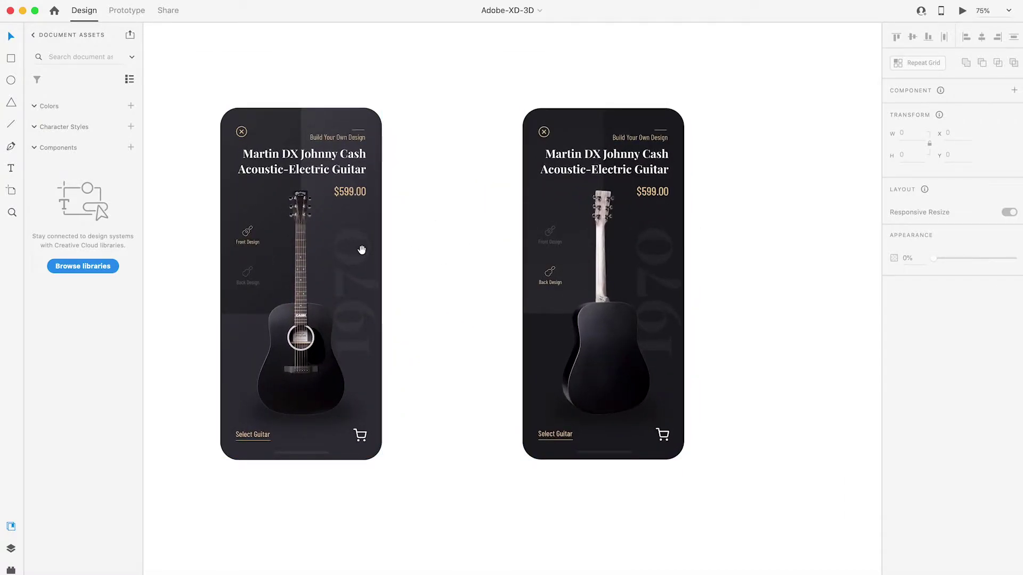
{"action": "left_click_drag", "start_coordinate": [361, 251], "coordinate": [466, 265]}
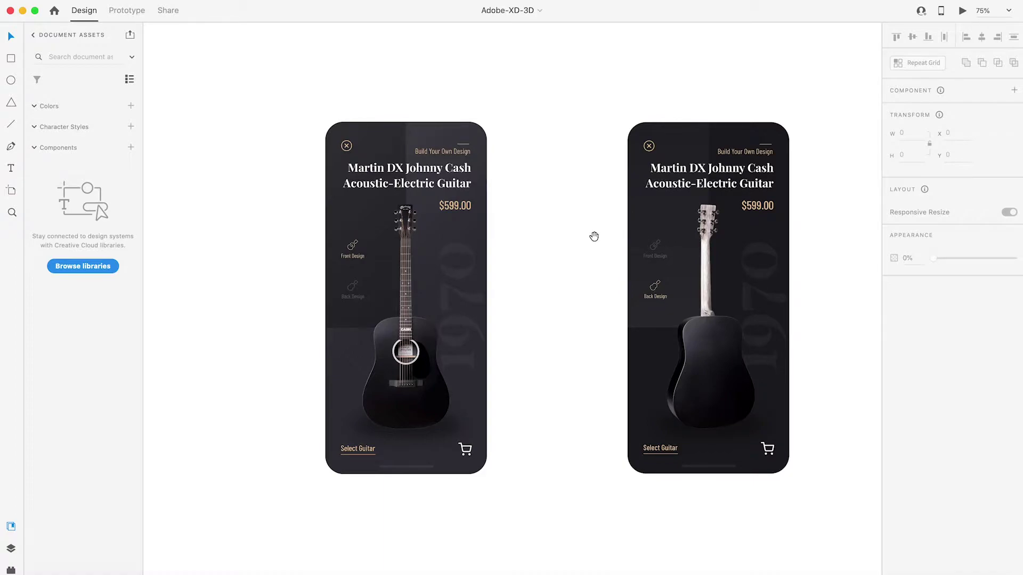
{"action": "left_click", "coordinate": [537, 237], "text": "alt"}
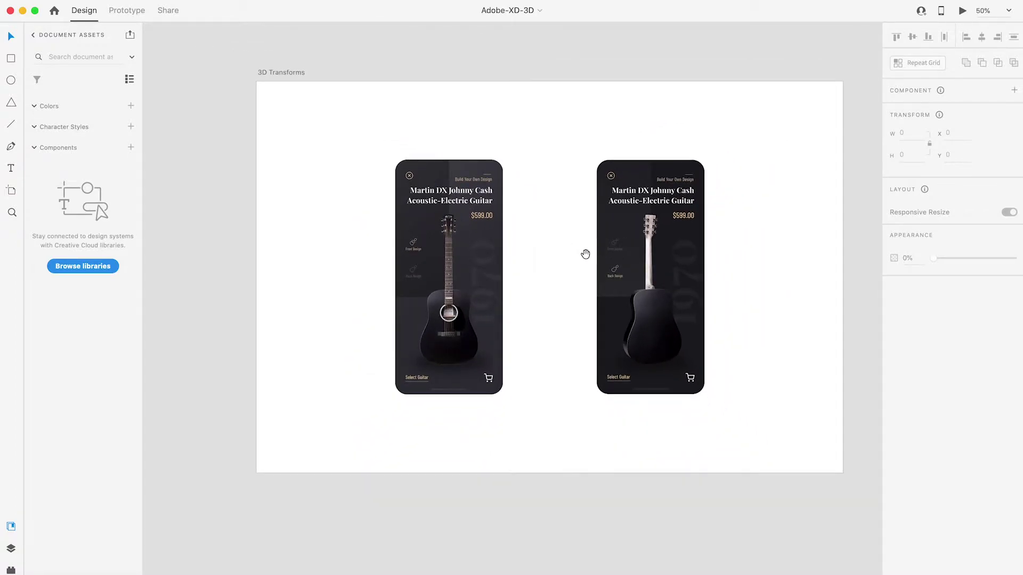
{"action": "left_click", "coordinate": [551, 259], "text": "alt"}
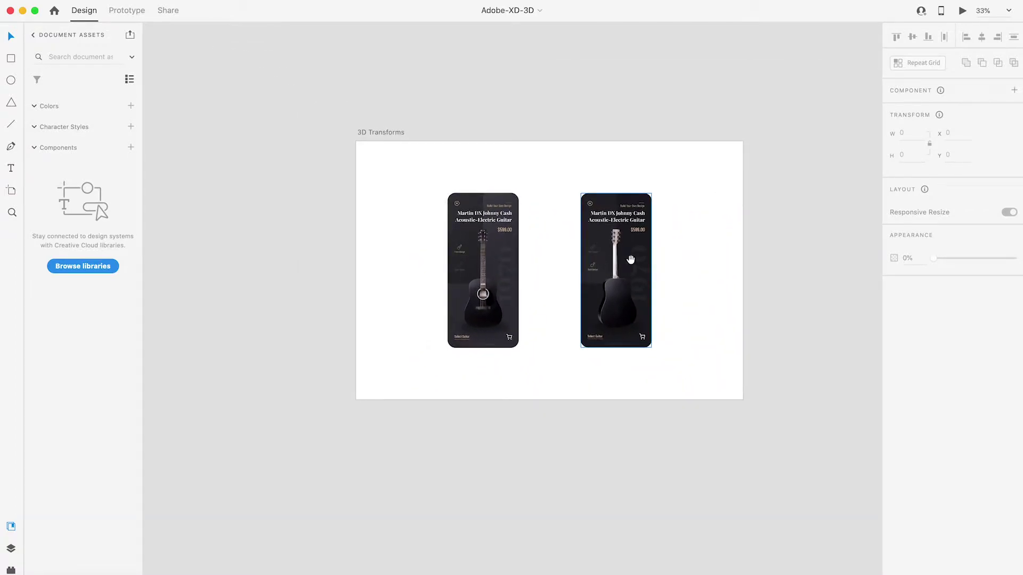
{"action": "left_click", "coordinate": [580, 248]}
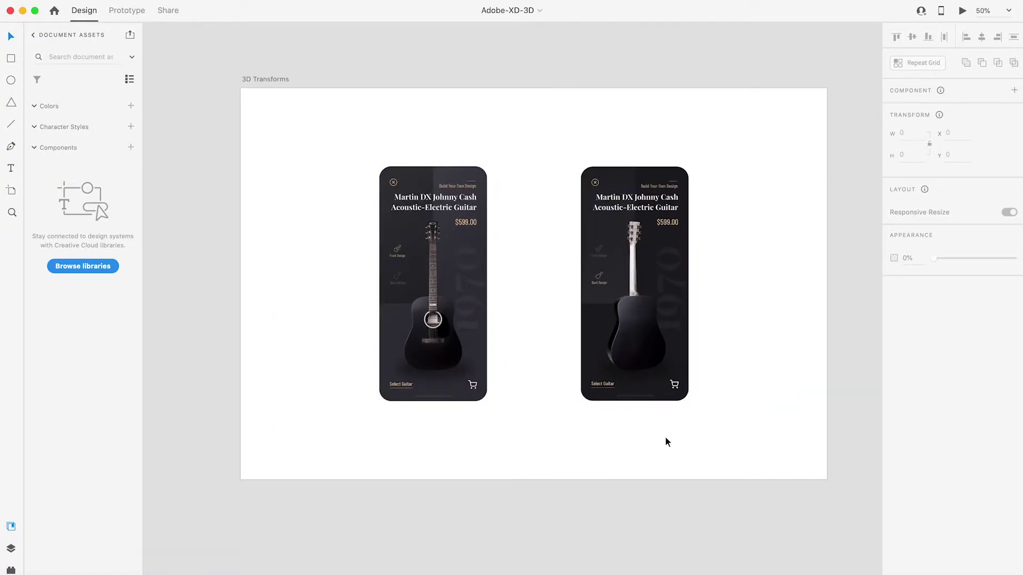
{"action": "left_click_drag", "start_coordinate": [725, 250], "coordinate": [587, 258]}
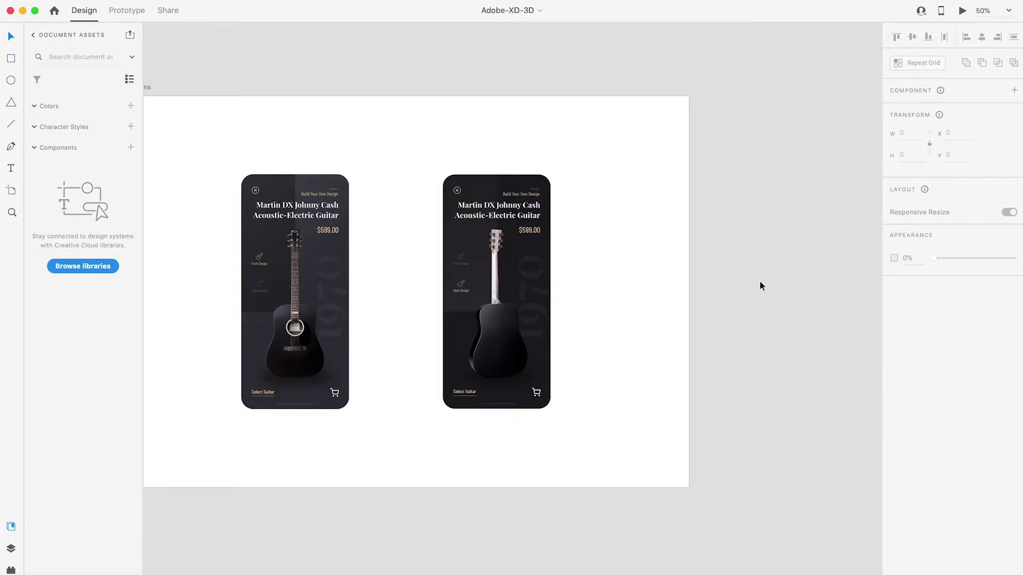
{"action": "left_click", "coordinate": [574, 250], "text": "alt"}
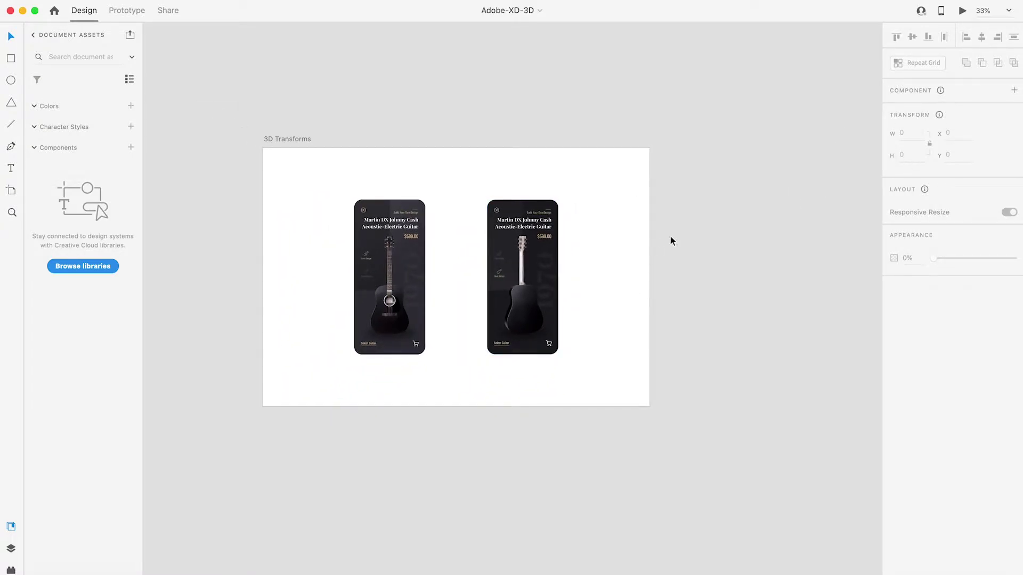
{"action": "left_click", "coordinate": [518, 249]}
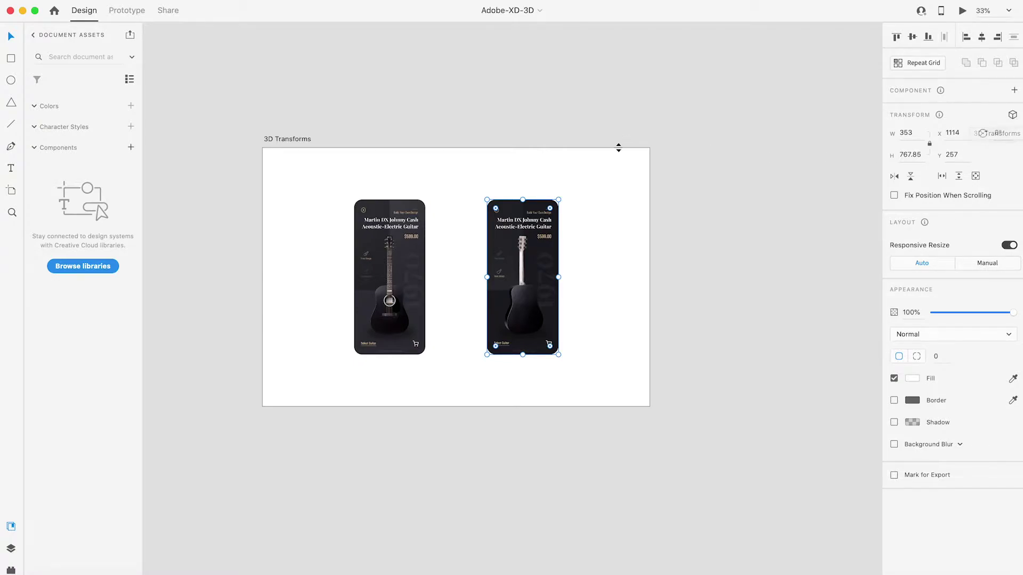
{"action": "left_click", "coordinate": [643, 240]}
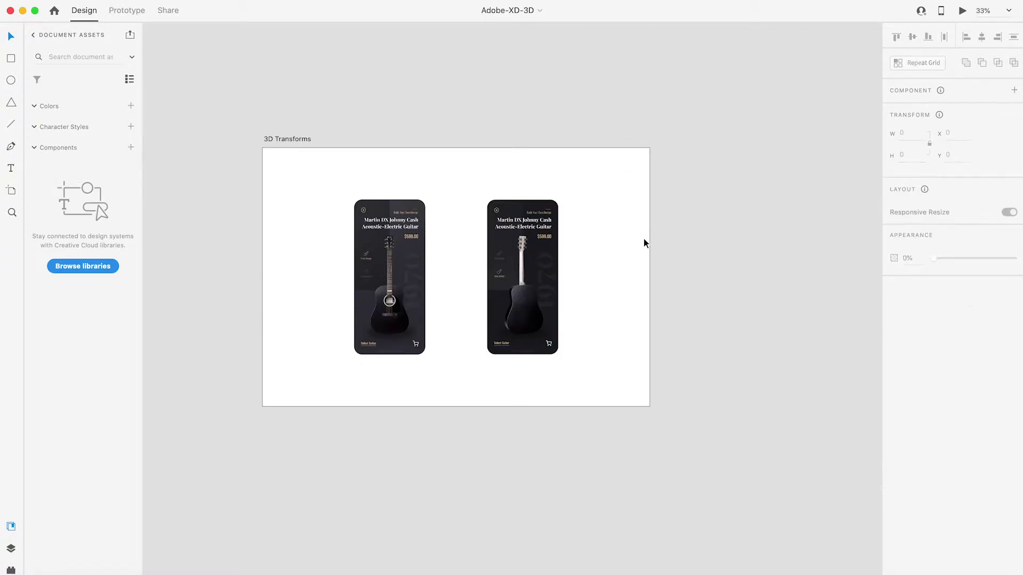
- Turn the front-view and back-view guitar screens into two separate components
{"action": "left_click", "coordinate": [411, 273]}
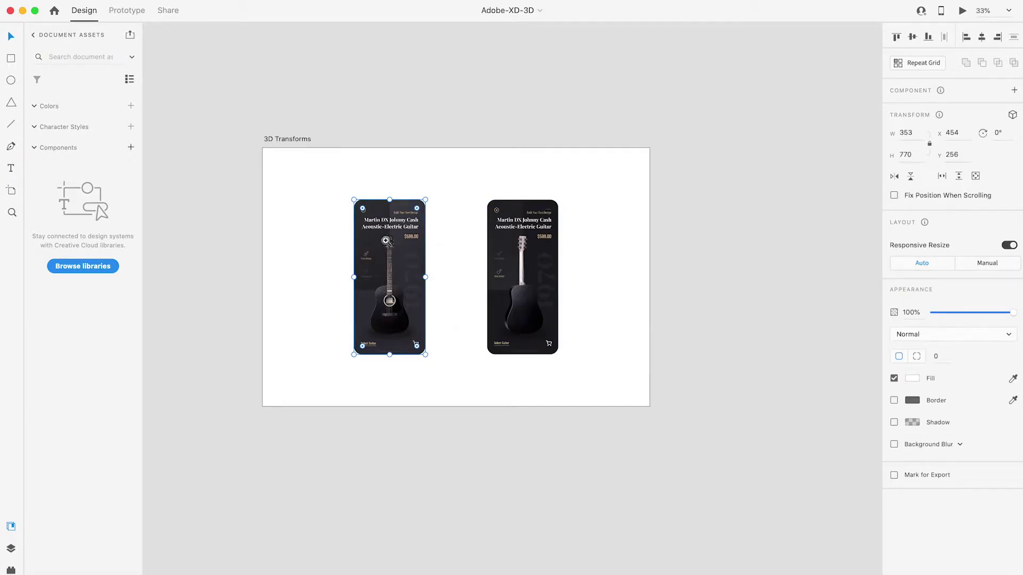
{"action": "scroll", "coordinate": [381, 246], "scroll_direction": "up", "scroll_amount": 3}
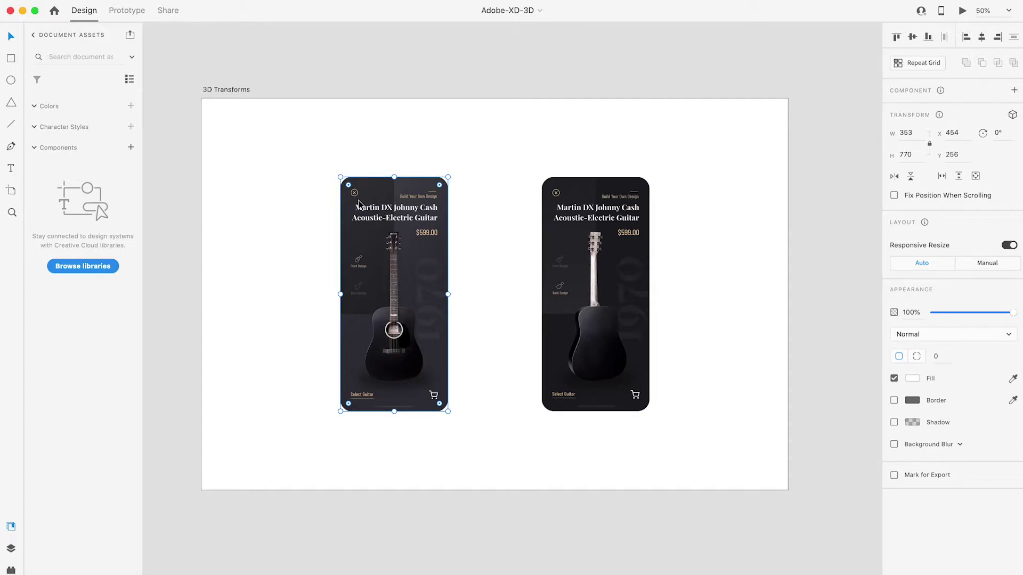
{"action": "left_click", "coordinate": [130, 148]}
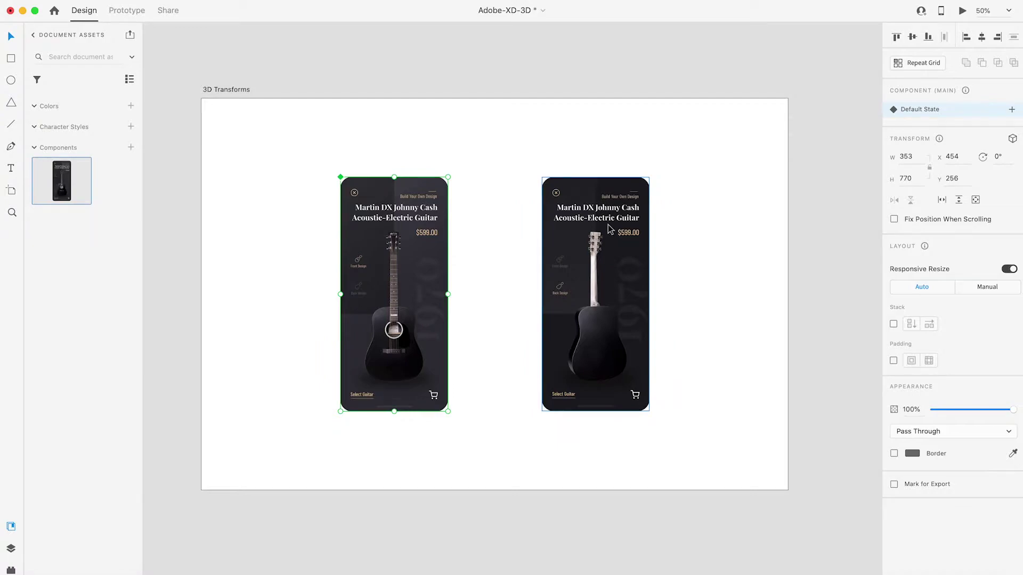
{"action": "left_click", "coordinate": [572, 216]}
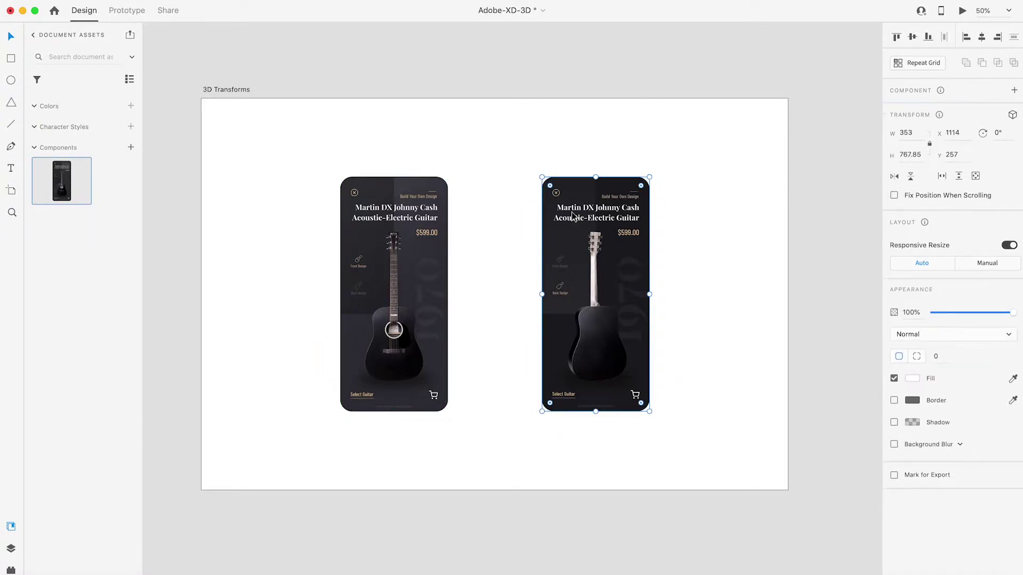
{"action": "left_click", "coordinate": [131, 149]}
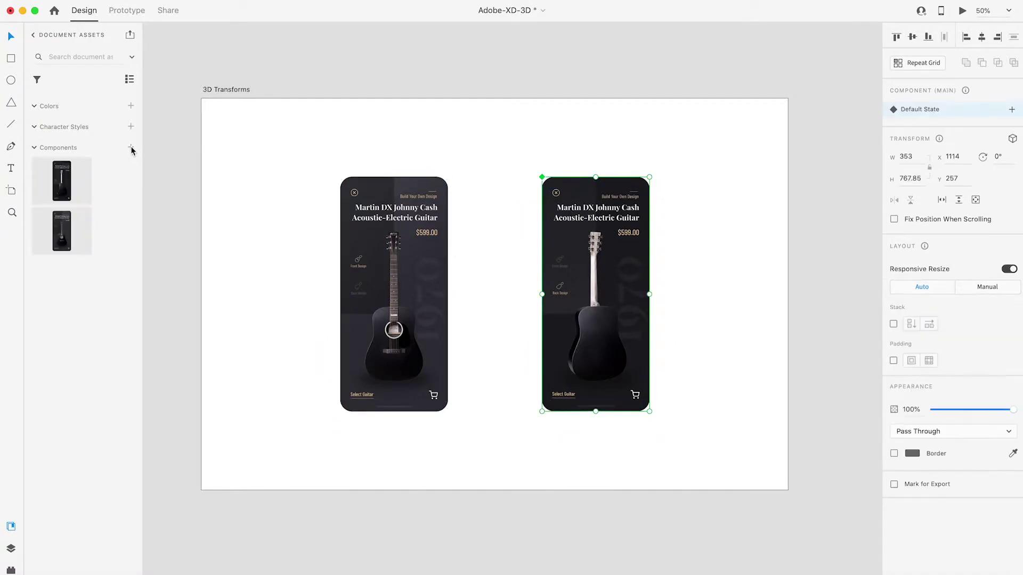
- Draw a rectangle about 428 by 823 over the front-view guitar screen and remove its border
{"action": "left_click", "coordinate": [395, 233]}
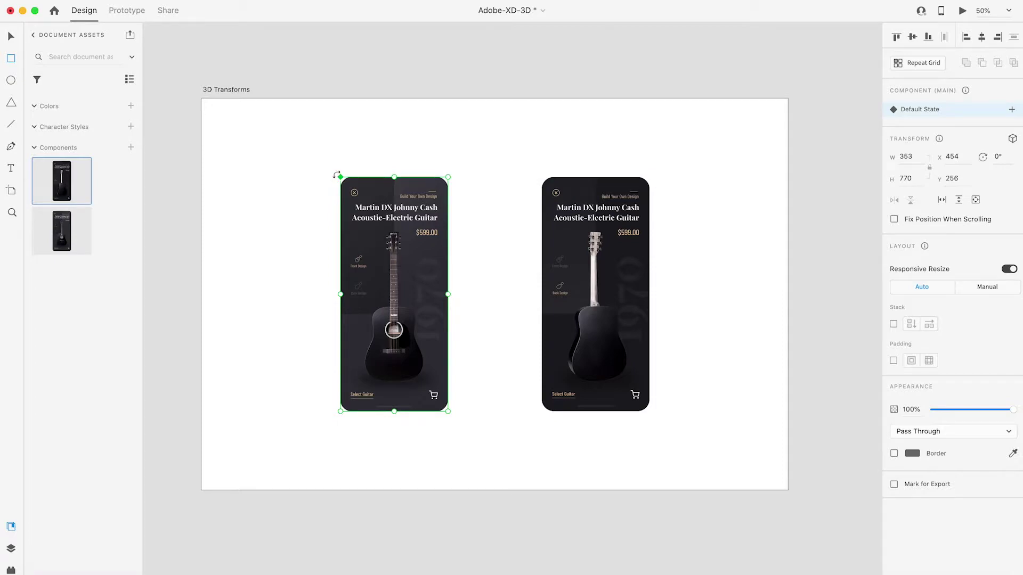
{"action": "mouse_move", "coordinate": [334, 173]}
{"action": "left_mouse_down"}
{"action": "mouse_move", "coordinate": [411, 235]}
{"action": "mouse_move", "coordinate": [463, 424]}
{"action": "left_mouse_up"}
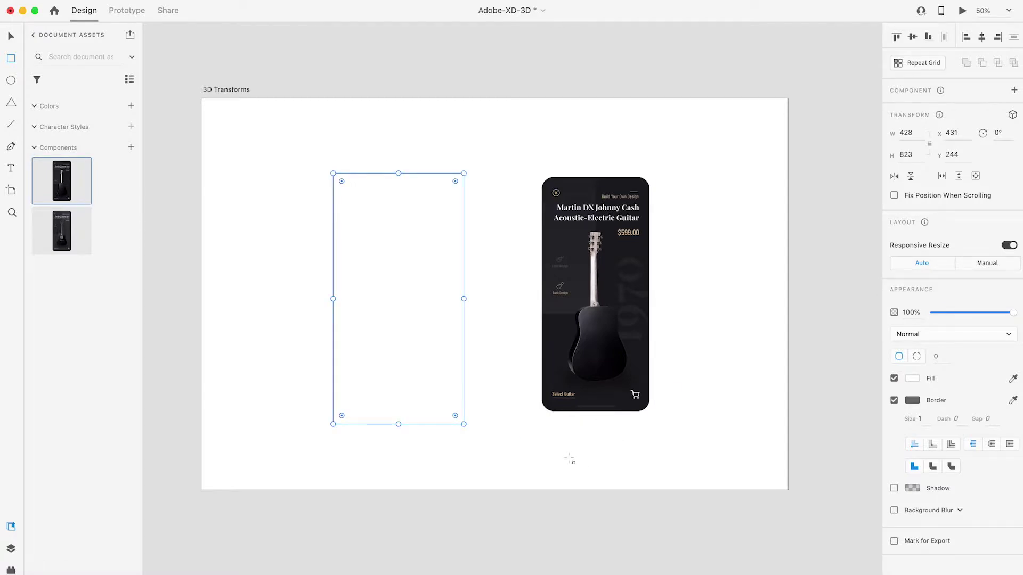
{"action": "left_click", "coordinate": [894, 400]}
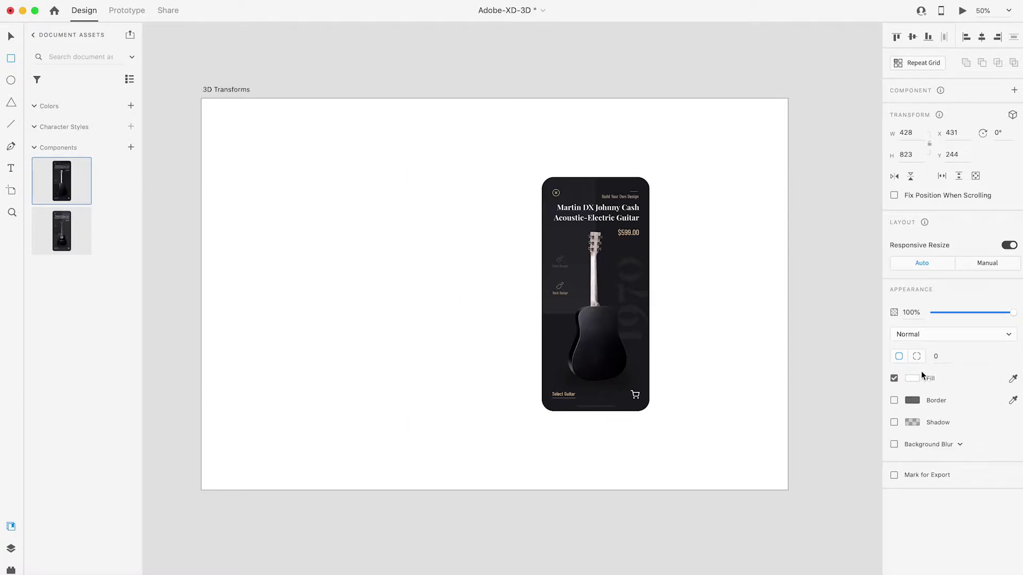
- Fill the rectangle with the near-black #07050A sampled from the back-view guitar body and round its corners to about 63
{"action": "left_click", "coordinate": [915, 382]}
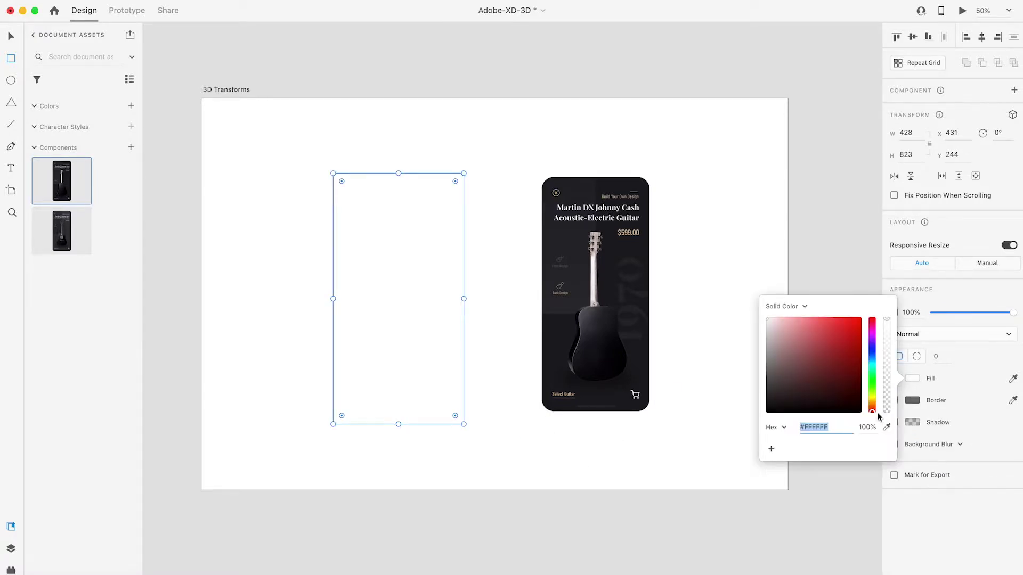
{"action": "left_click", "coordinate": [886, 427]}
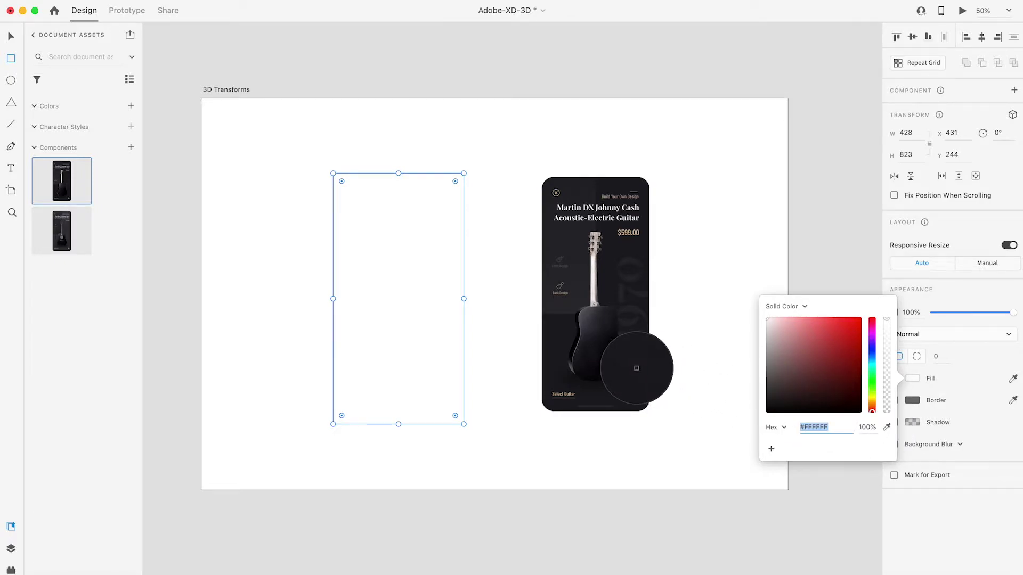
{"action": "left_click", "coordinate": [614, 363]}
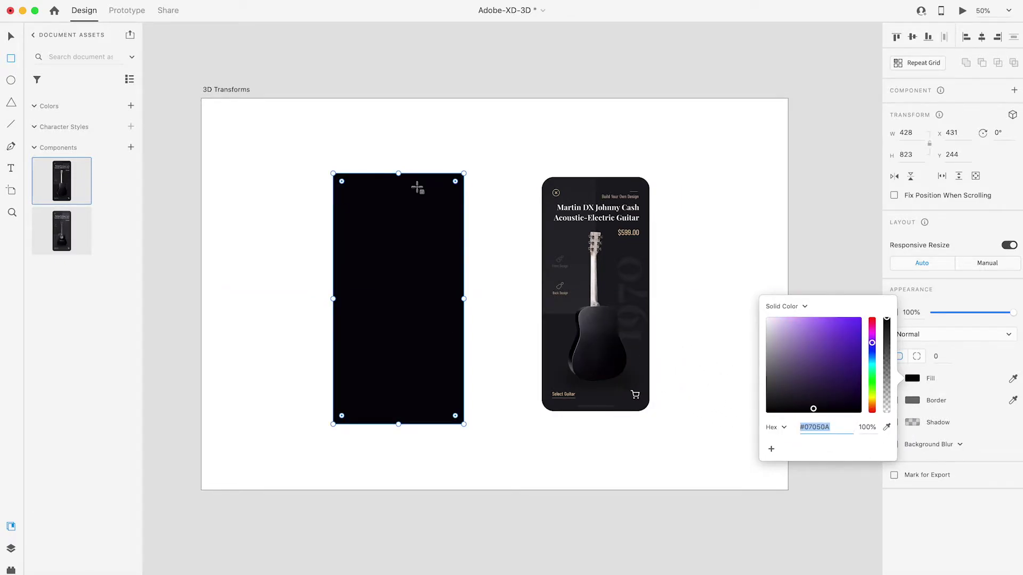
{"action": "left_click", "coordinate": [455, 183]}
{"action": "left_click_drag", "start_coordinate": [454, 182], "coordinate": [449, 194]}
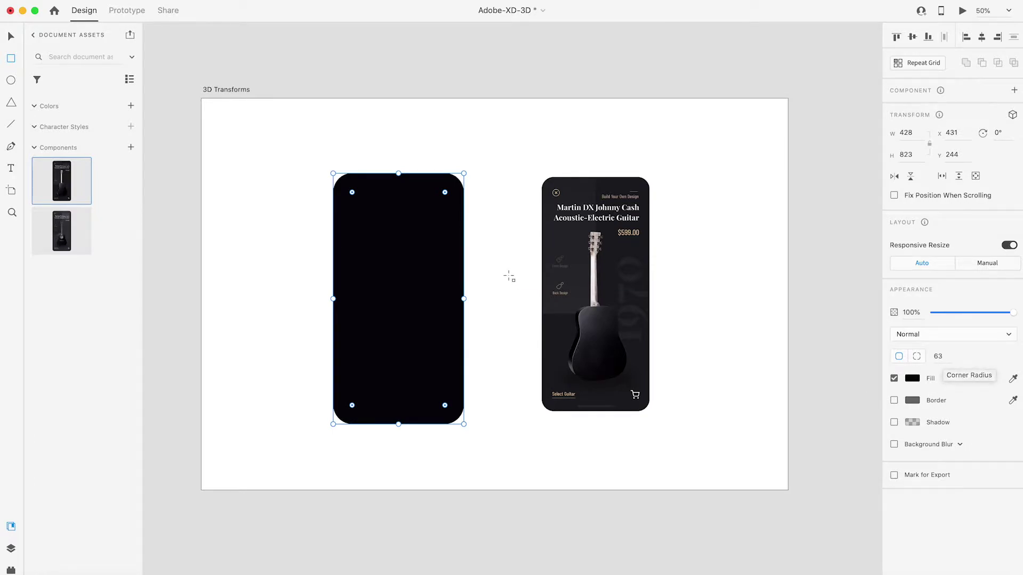
- Send the black rounded rectangle one level back, behind the front-view guitar screen
{"action": "left_click", "coordinate": [10, 36]}
{"action": "left_click", "coordinate": [9, 550]}
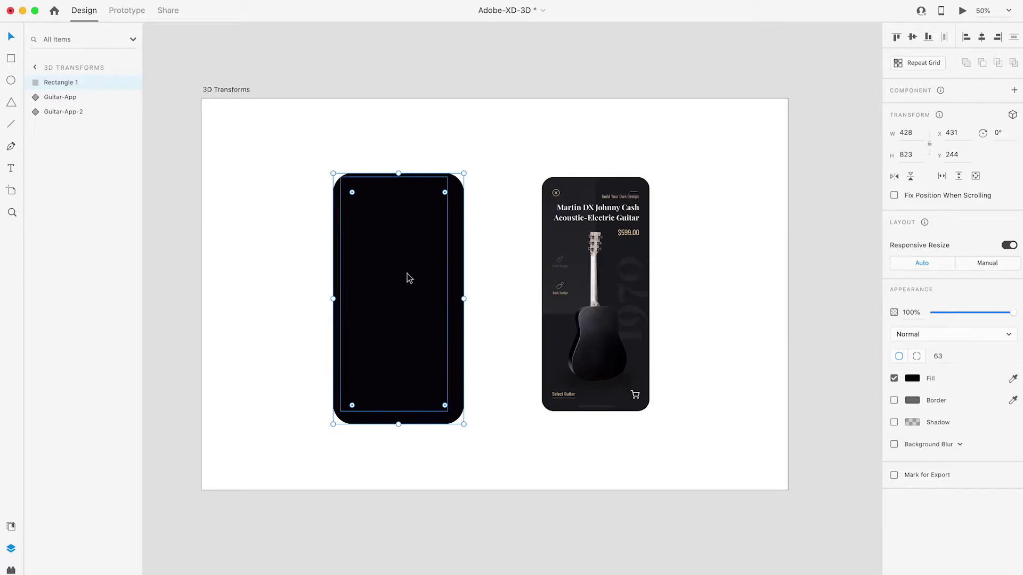
{"action": "key", "text": "super+bracketleft"}
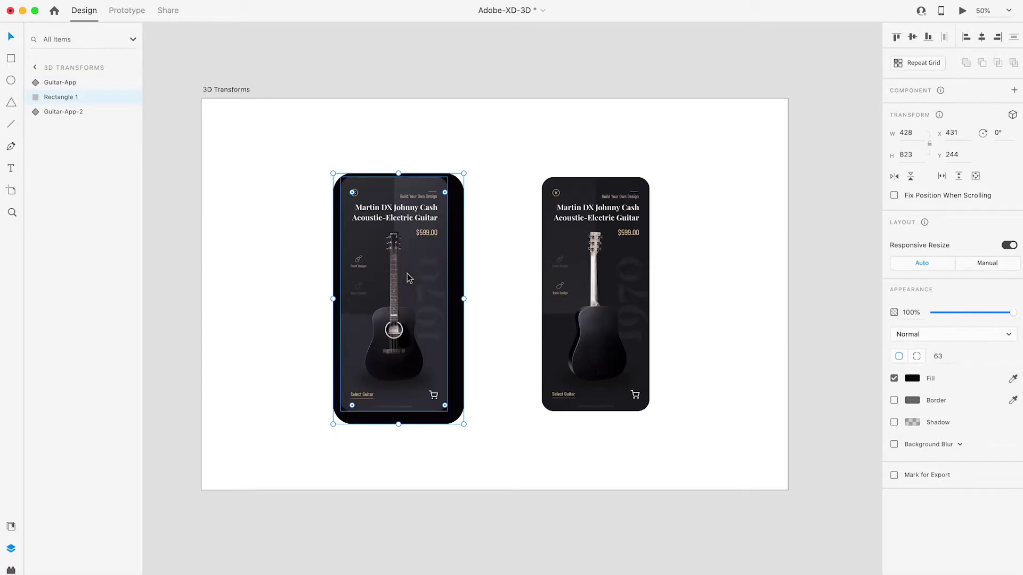
- Resize the black rectangle to about 396 by 814 to form a thin phone frame around the front-view screen
{"action": "scroll", "coordinate": [425, 239], "scroll_direction": "up", "scroll_amount": 2}
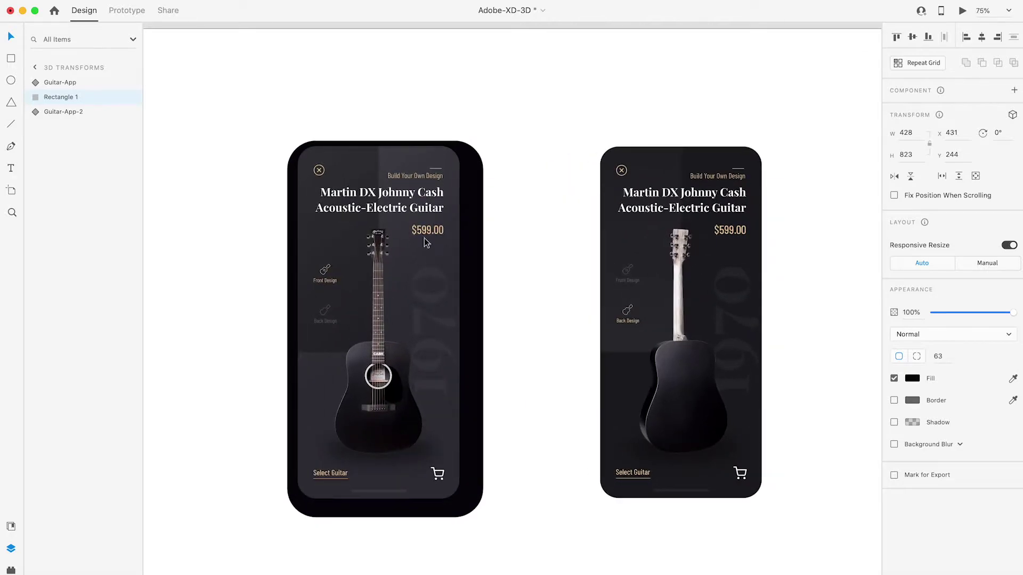
{"action": "left_click_drag", "start_coordinate": [415, 268], "coordinate": [474, 273]}
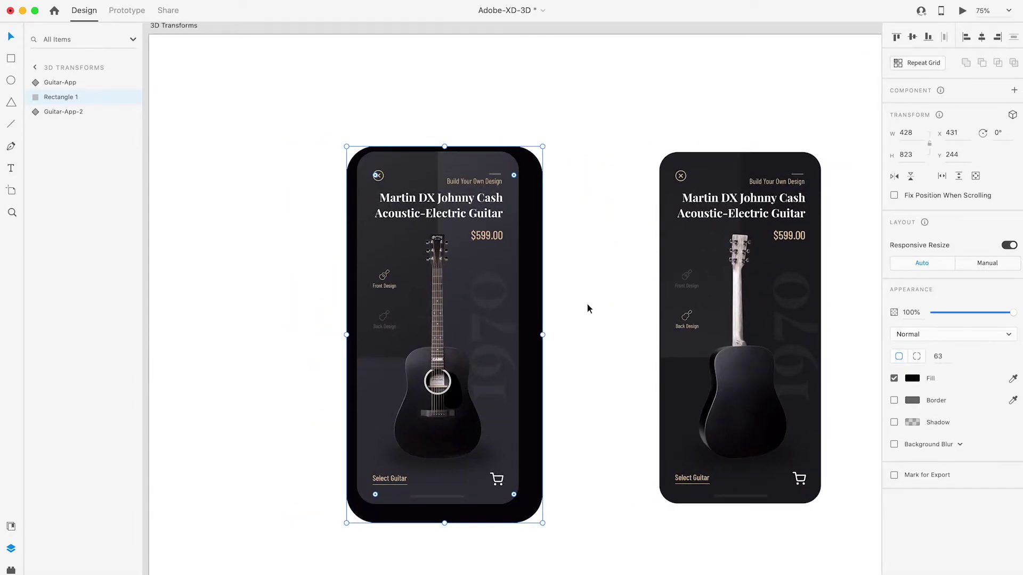
{"action": "left_click_drag", "start_coordinate": [541, 334], "coordinate": [528, 329]}
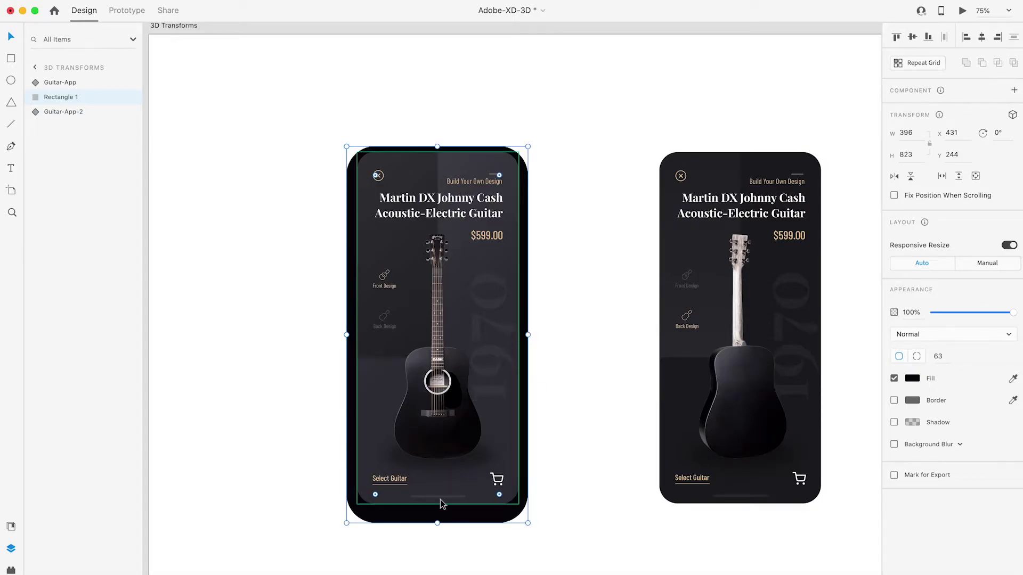
{"action": "left_click_drag", "start_coordinate": [437, 523], "coordinate": [437, 516]}
{"action": "left_click_drag", "start_coordinate": [437, 146], "coordinate": [437, 145]}
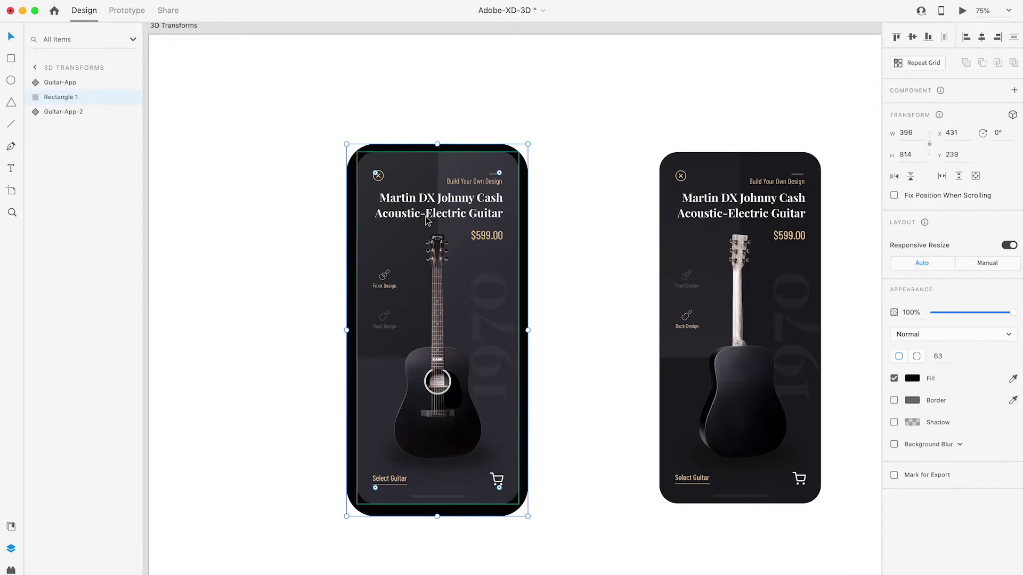
- Center the front-view guitar screen and the black frame on each other horizontally and vertically
{"action": "left_click", "coordinate": [435, 229], "text": "shift"}
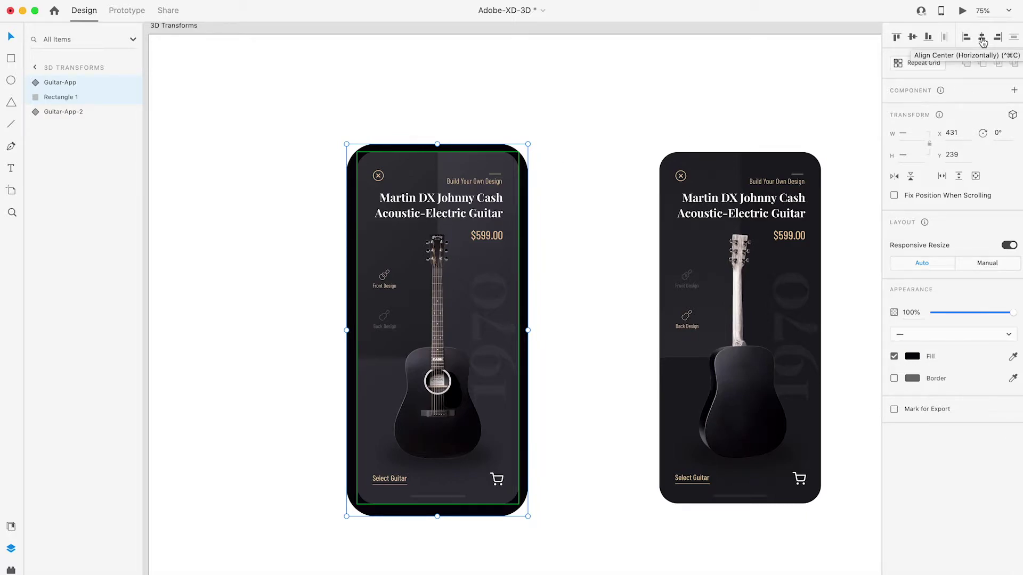
{"action": "left_click", "coordinate": [983, 41]}
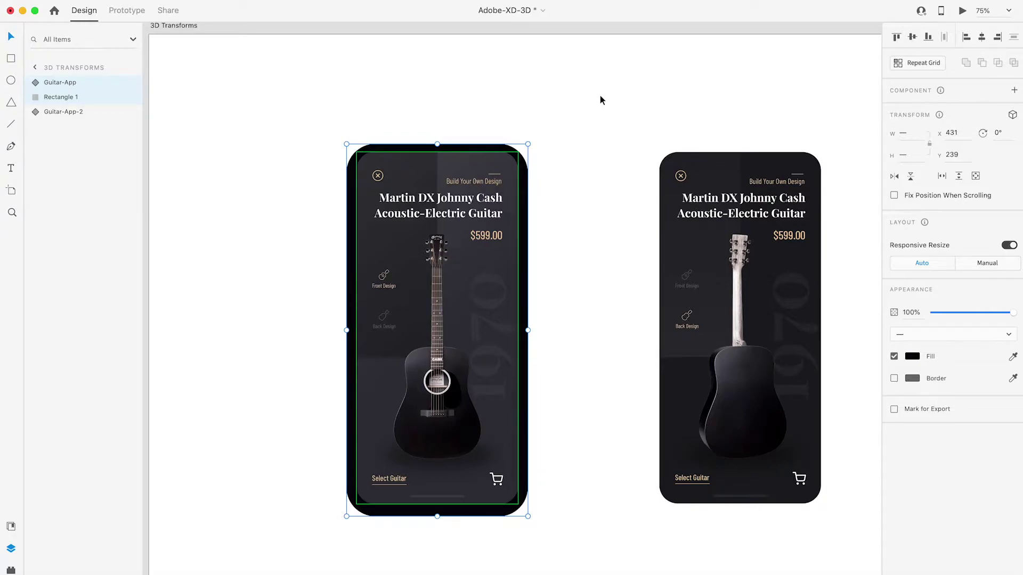
{"action": "left_click", "coordinate": [912, 38]}
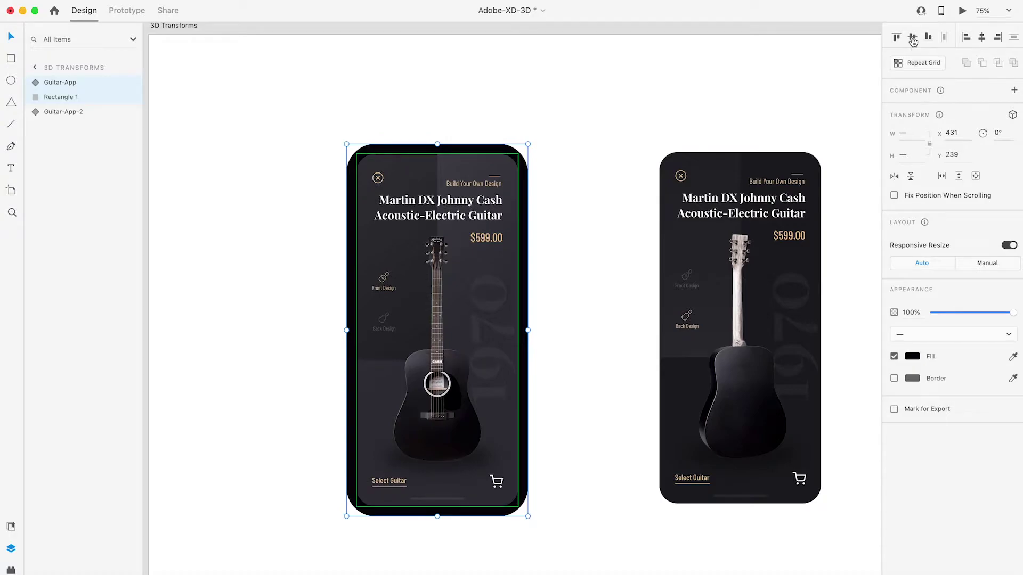
{"action": "left_click", "coordinate": [552, 157]}
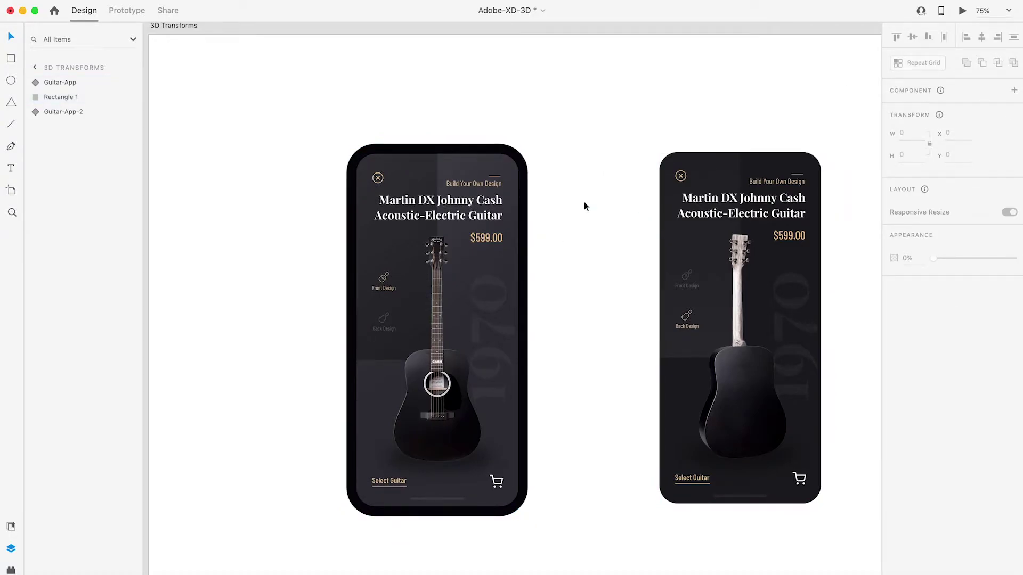
{"action": "key", "text": "super+minus"}
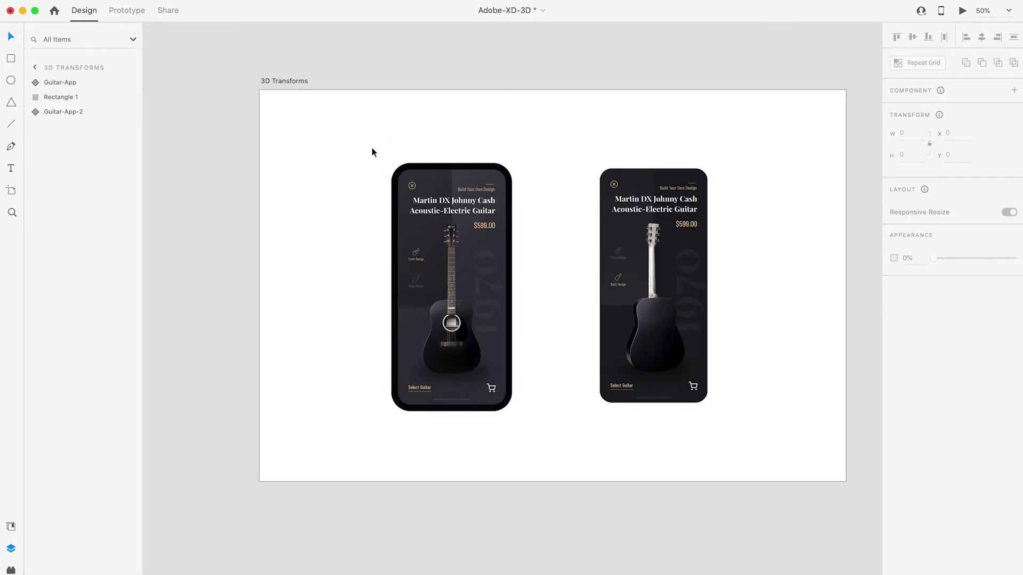
- Draw a flat ellipse about 383 by 54 beneath the front-view phone, without a border and filled with black sampled from the mockup
{"action": "left_click_drag", "start_coordinate": [369, 150], "coordinate": [538, 420]}
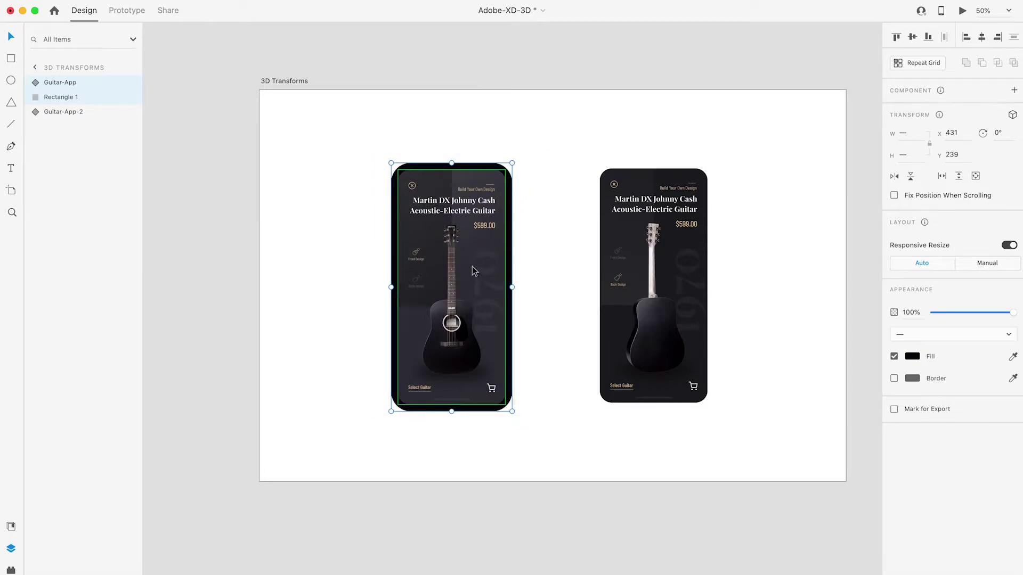
{"action": "left_click", "coordinate": [364, 143]}
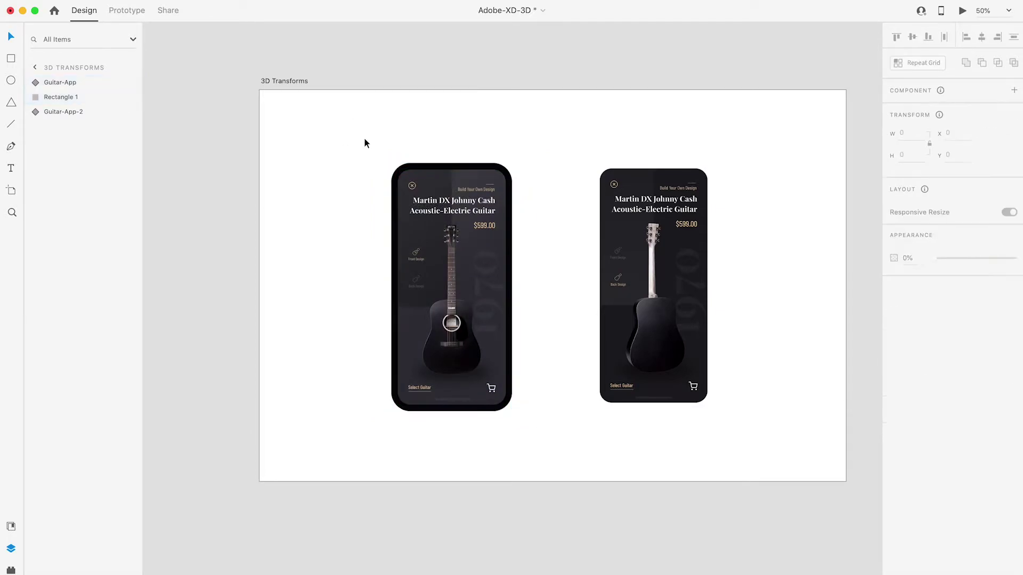
{"action": "left_click", "coordinate": [10, 80]}
{"action": "left_click_drag", "start_coordinate": [398, 417], "coordinate": [514, 433]}
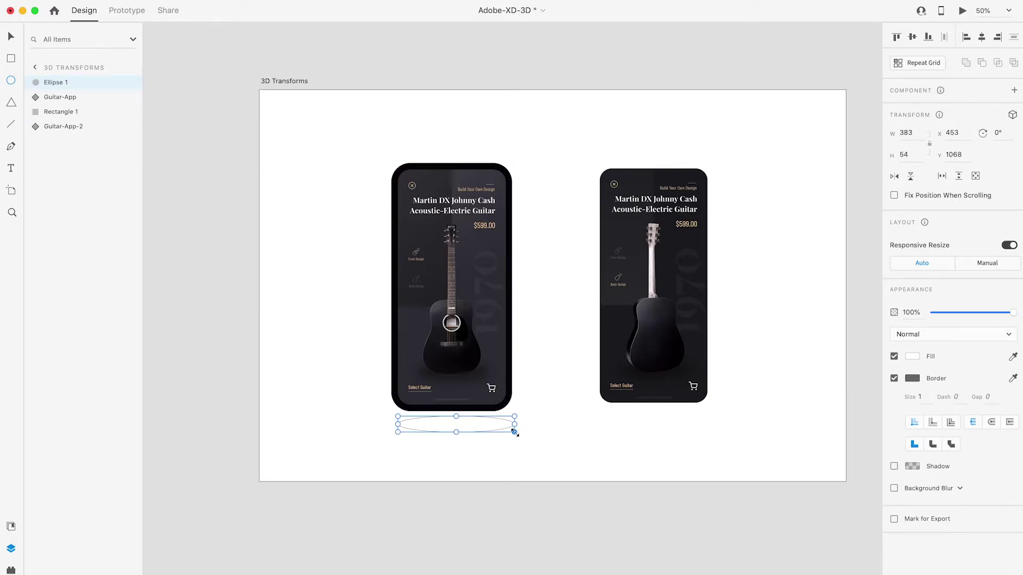
{"action": "left_click", "coordinate": [894, 378]}
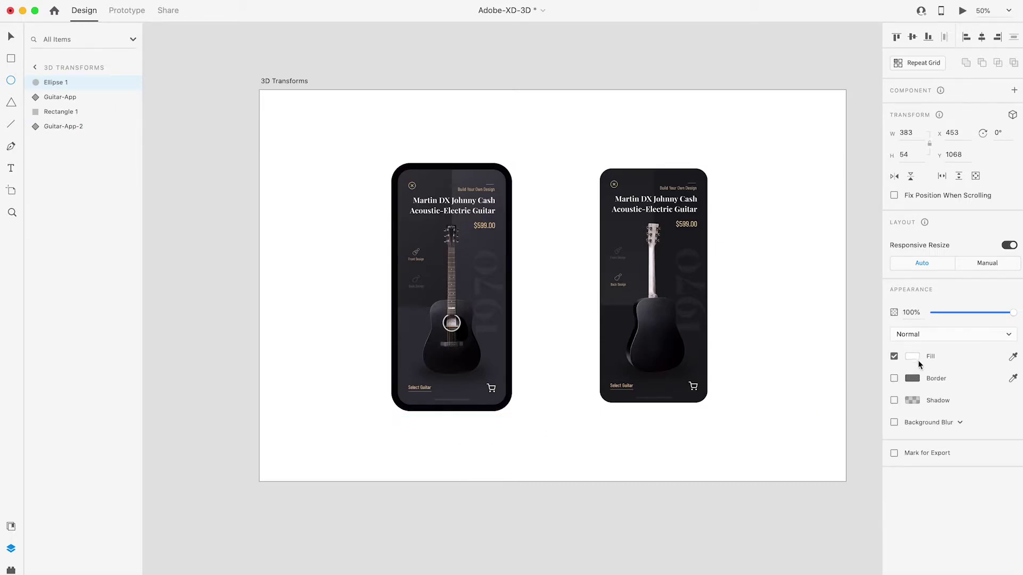
{"action": "left_click", "coordinate": [1012, 356]}
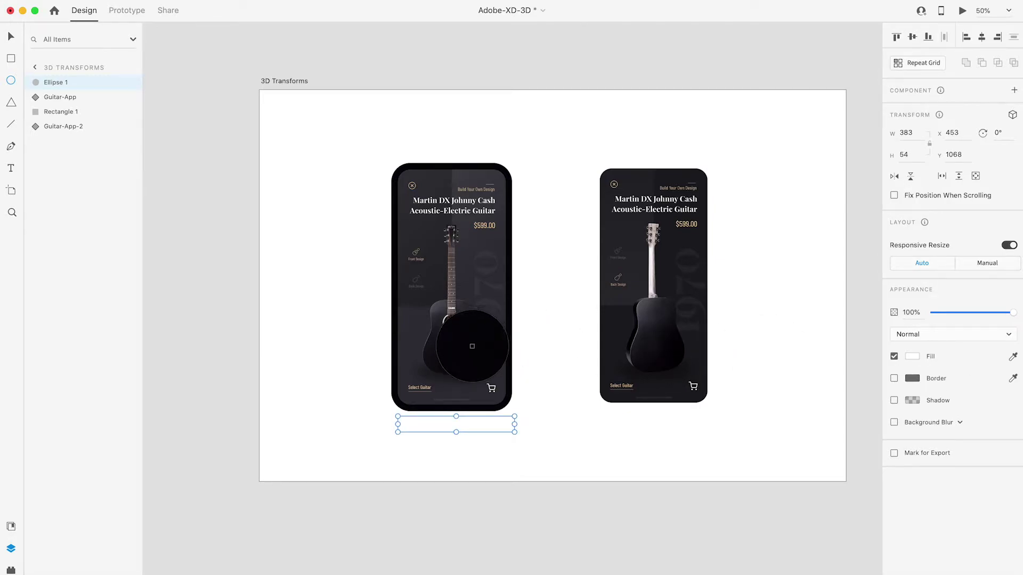
{"action": "left_click", "coordinate": [468, 355]}
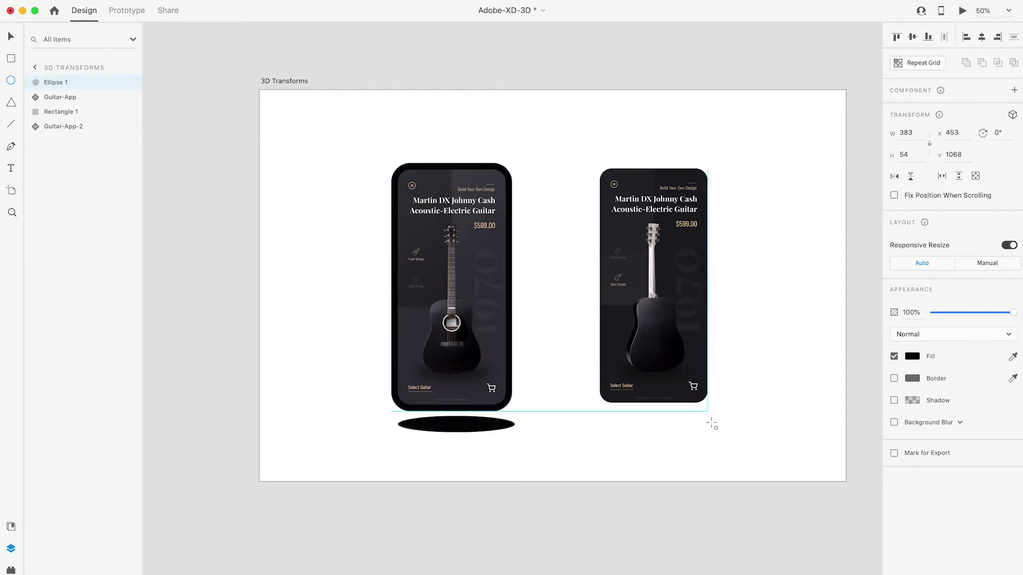
- Apply an object blur of about 36 to the black ellipse to turn it into a soft shadow
{"action": "left_click", "coordinate": [960, 423]}
{"action": "left_click", "coordinate": [944, 431]}
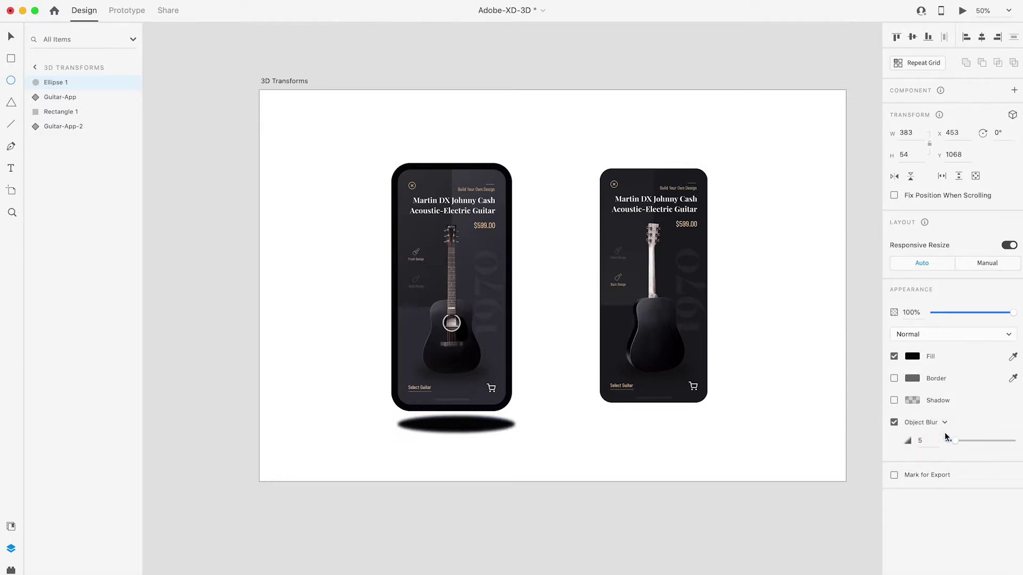
{"action": "left_click_drag", "start_coordinate": [949, 442], "coordinate": [988, 442]}
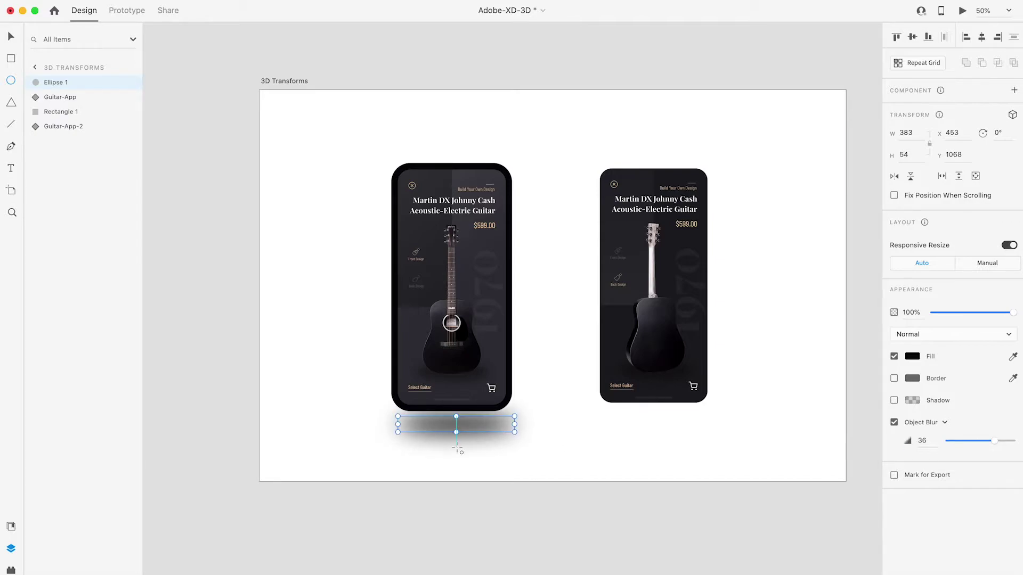
- Widen the blurred ellipse to about 427, centered beneath the front-view phone, and lower its opacity to 60%
{"action": "left_click_drag", "start_coordinate": [514, 424], "coordinate": [521, 424]}
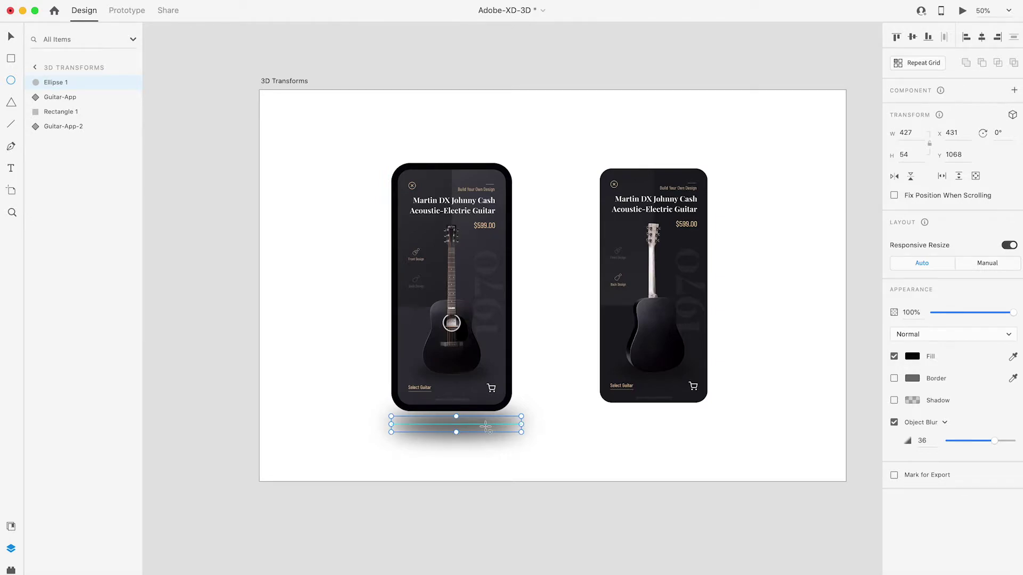
{"action": "key", "text": "v"}
{"action": "left_click_drag", "start_coordinate": [489, 429], "coordinate": [485, 427]}
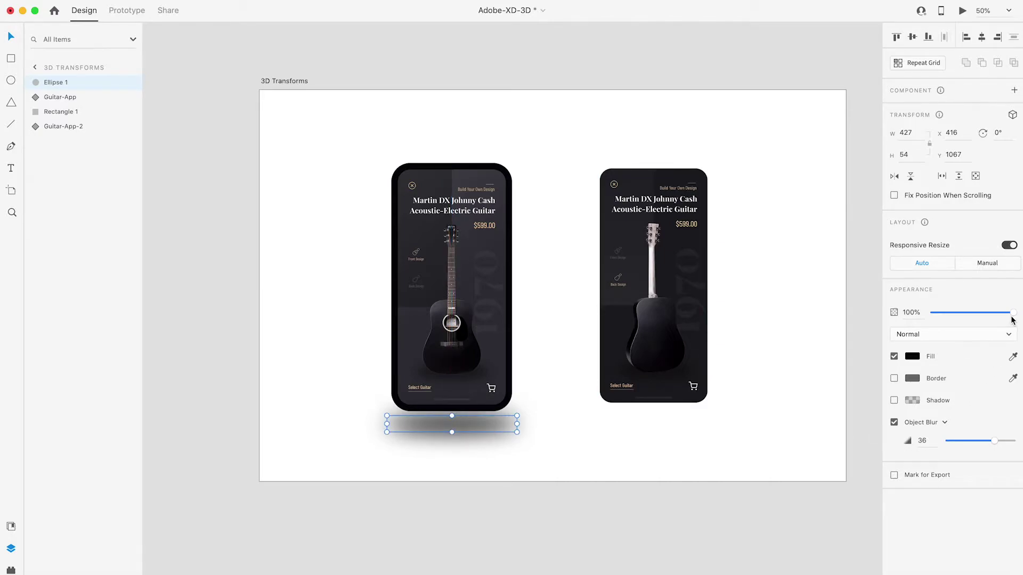
{"action": "left_click_drag", "start_coordinate": [1010, 316], "coordinate": [978, 315]}
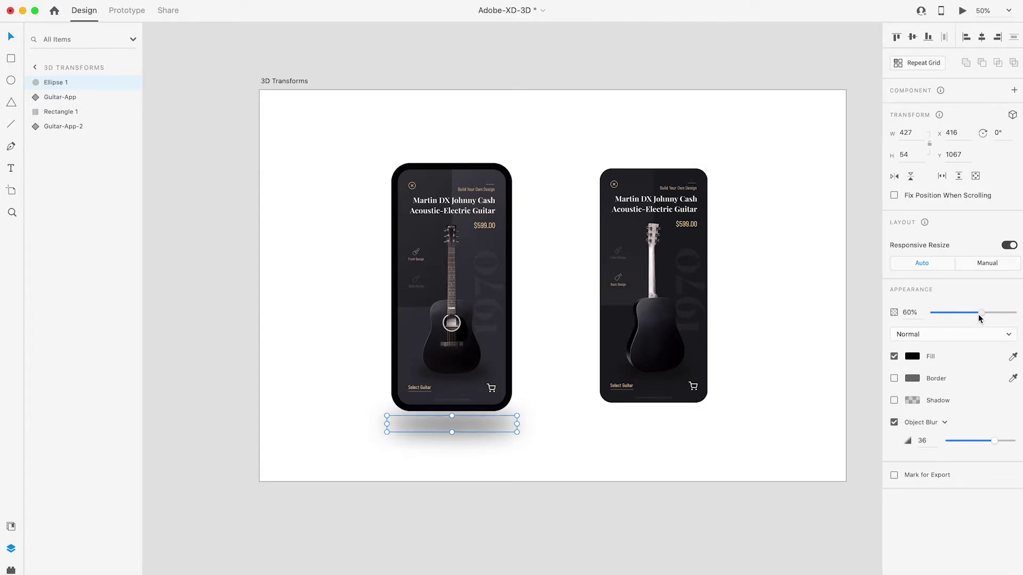
{"action": "left_click", "coordinate": [537, 323]}
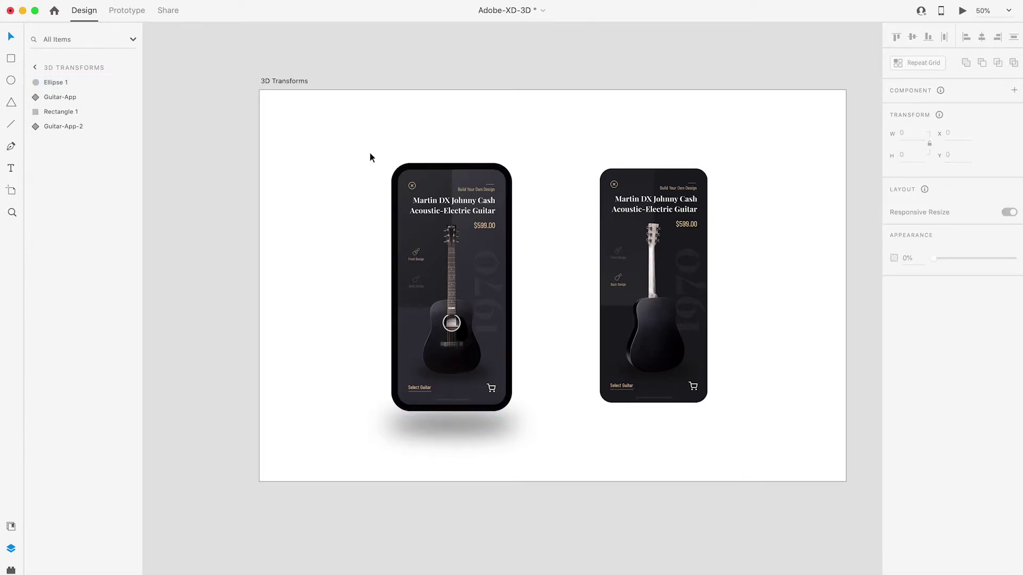
- Group the front-view screen, its black frame and its shadow, and name the group 1
{"action": "left_click_drag", "start_coordinate": [354, 132], "coordinate": [551, 449]}
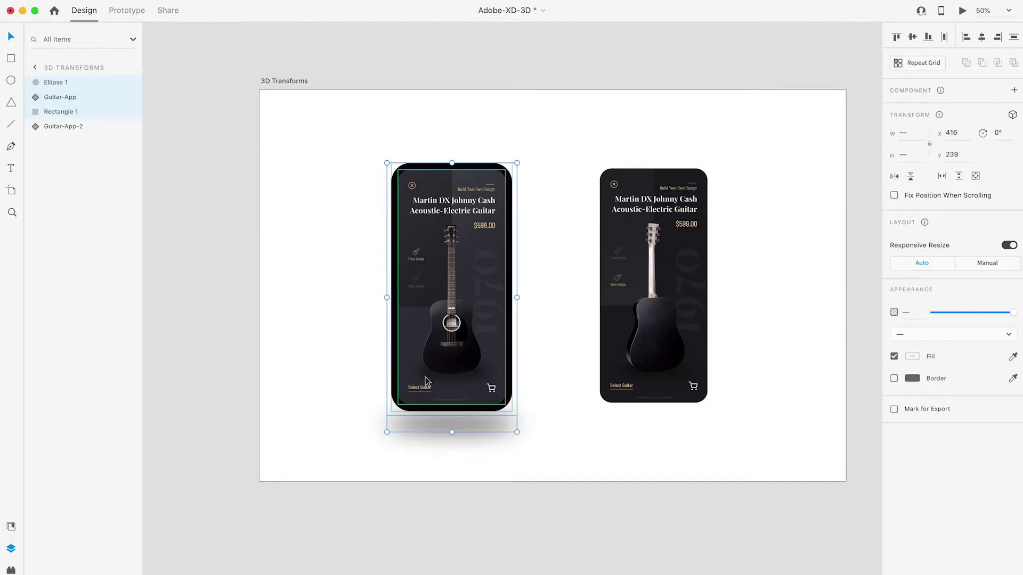
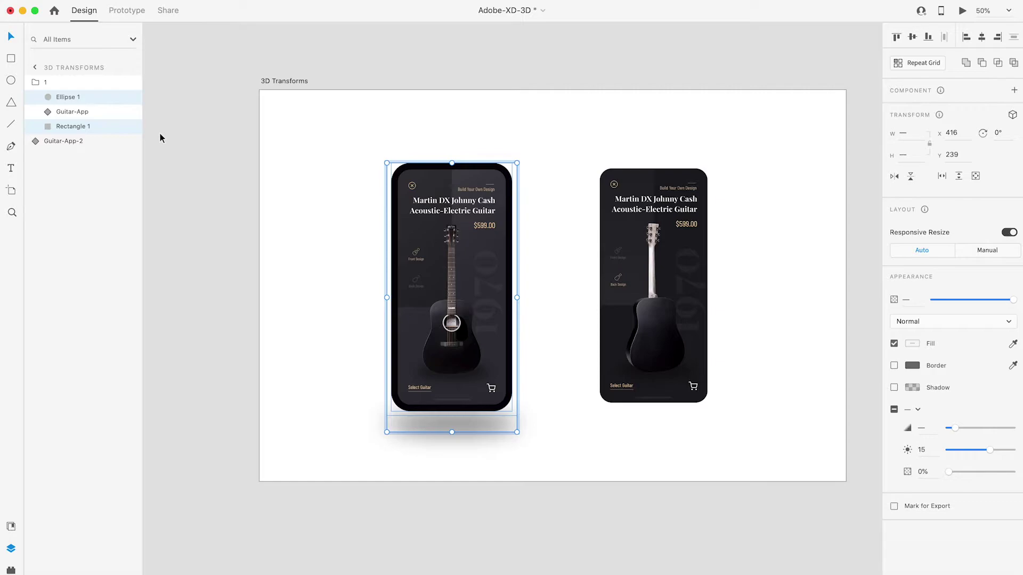
- Place a copy of the black frame and shadow around the back-view guitar screen, layered behind it
{"action": "left_click", "coordinate": [674, 181]}
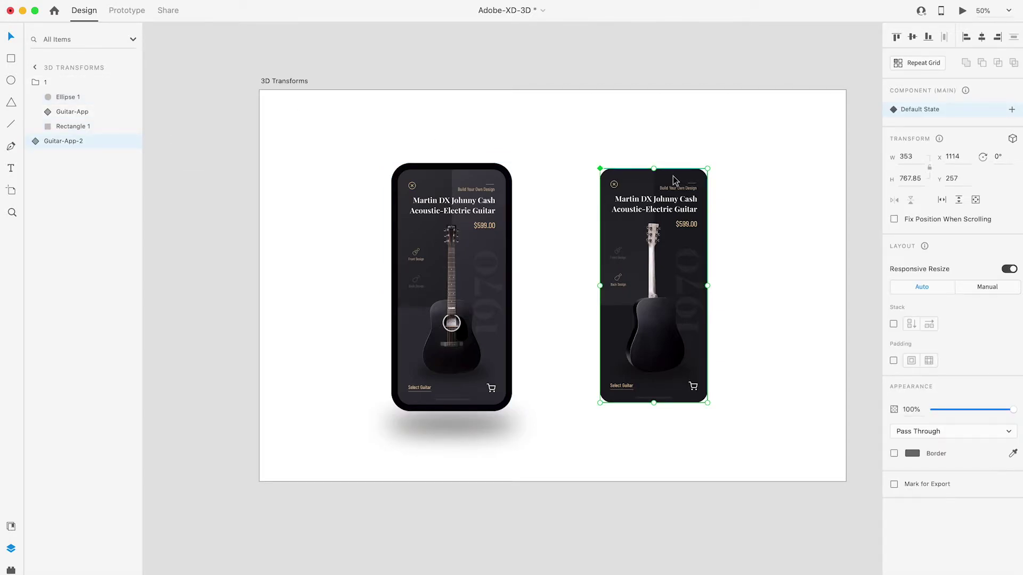
{"action": "key", "text": "super+v"}
{"action": "left_click_drag", "start_coordinate": [453, 212], "coordinate": [657, 232]}
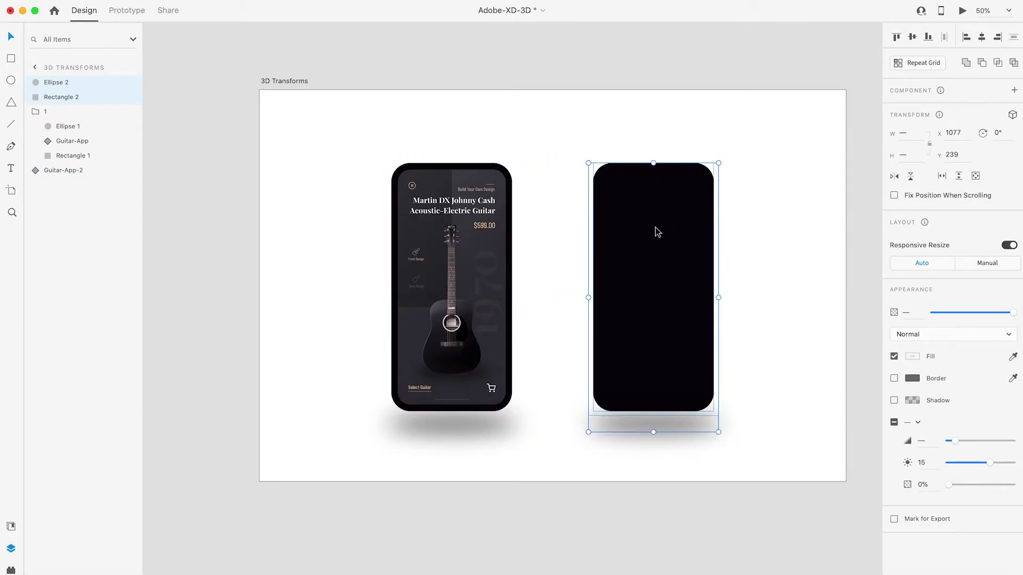
{"action": "left_click", "coordinate": [36, 112]}
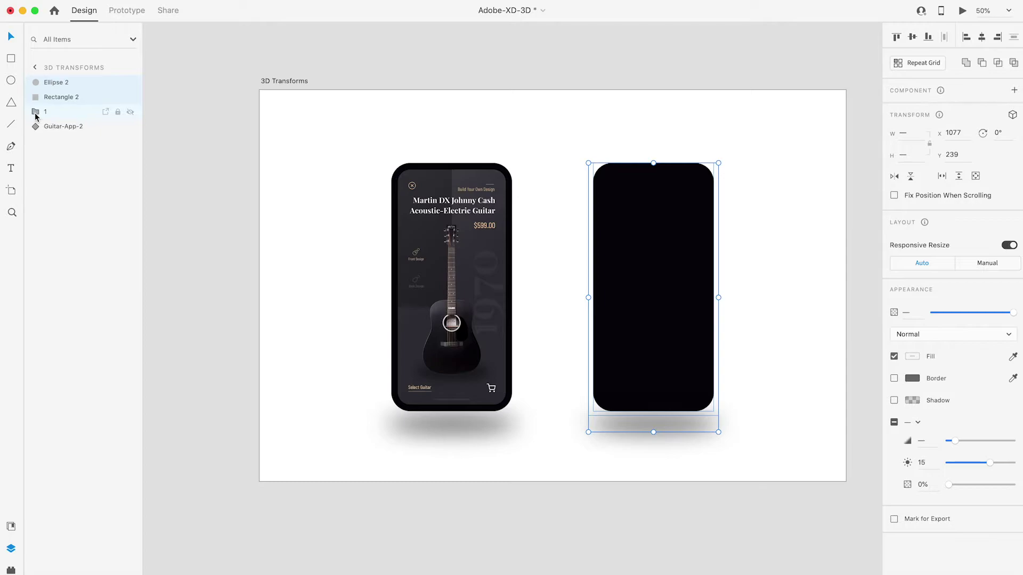
{"action": "left_click_drag", "start_coordinate": [61, 101], "coordinate": [60, 137]}
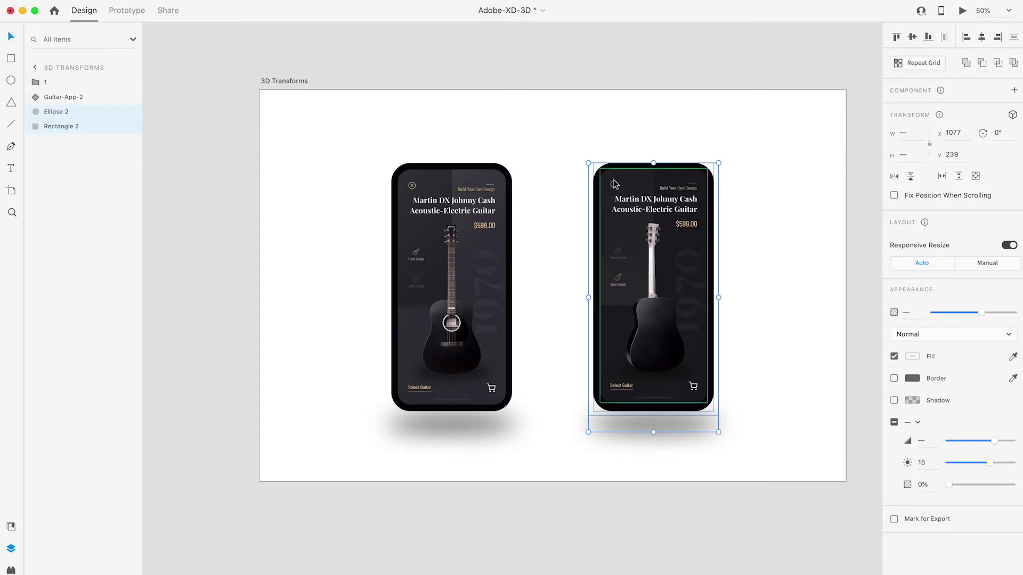
- Center the back-view guitar screen and its black frame on each other horizontally and vertically
{"action": "left_click", "coordinate": [693, 248]}
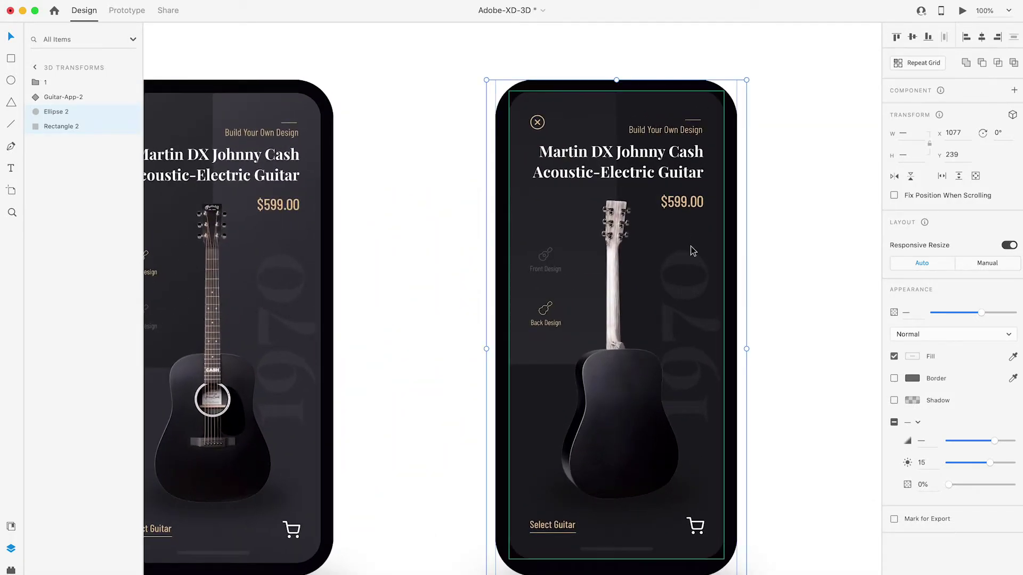
{"action": "left_click", "coordinate": [667, 101]}
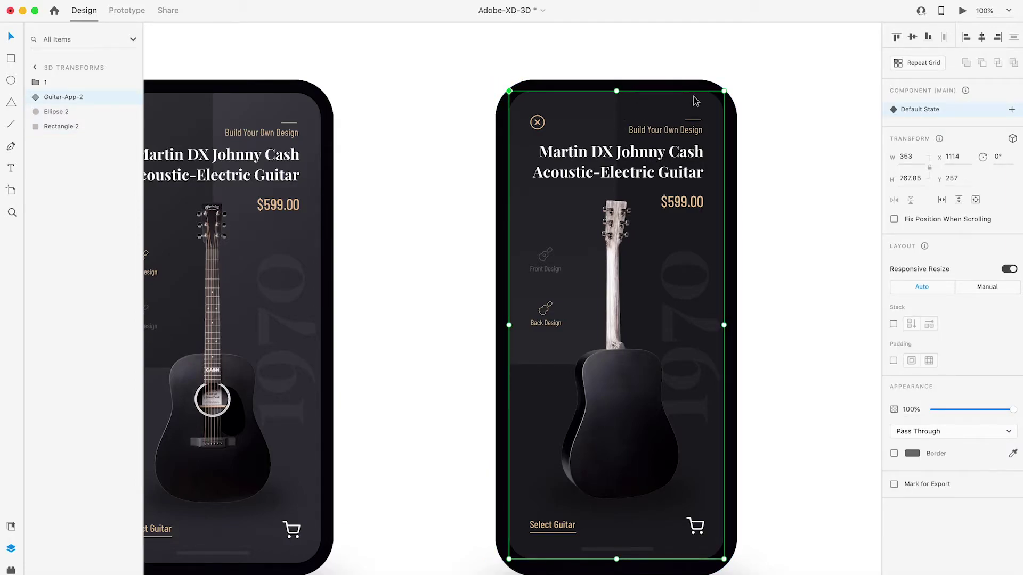
{"action": "left_click", "coordinate": [643, 89]}
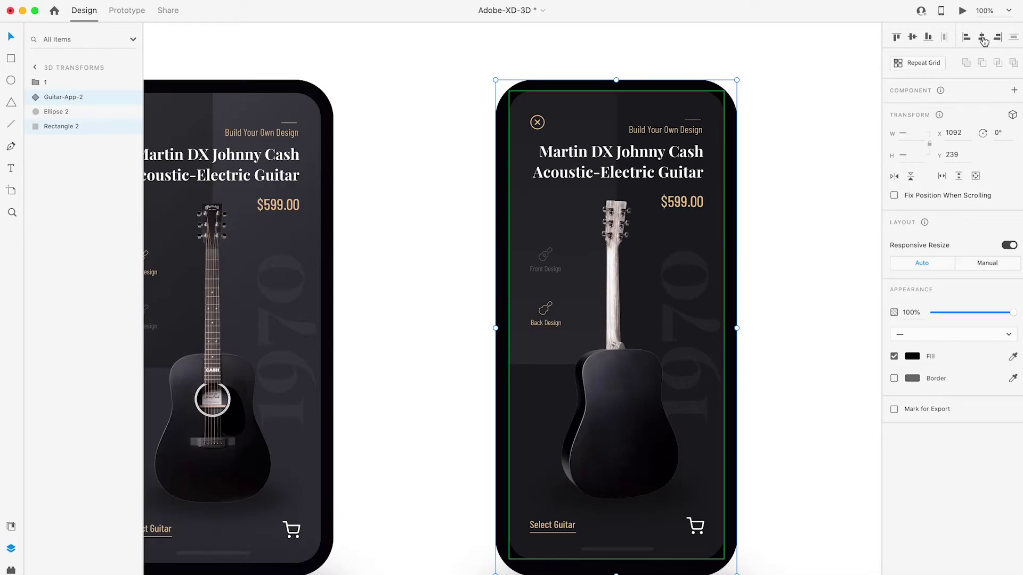
{"action": "left_click", "coordinate": [913, 39]}
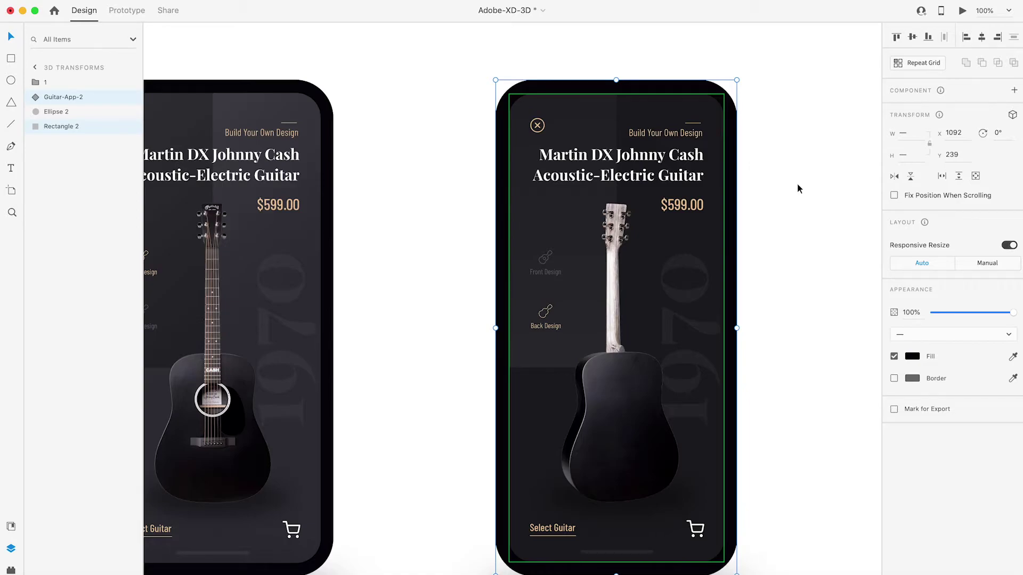
- Group the back-view screen, its frame and its shadow, and rename the group 2
{"action": "left_click", "coordinate": [57, 97]}
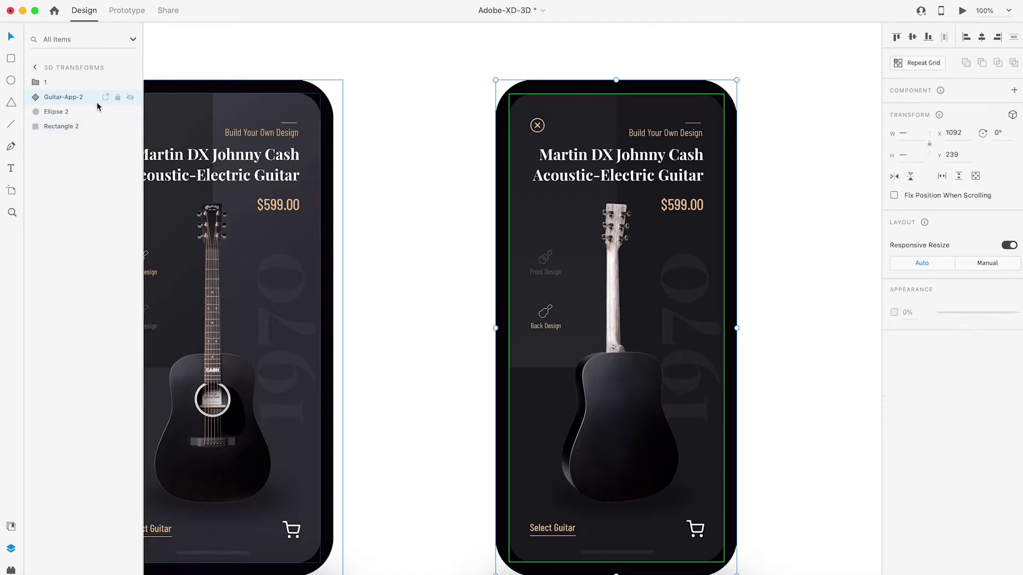
{"action": "left_click", "coordinate": [78, 125], "text": "shift"}
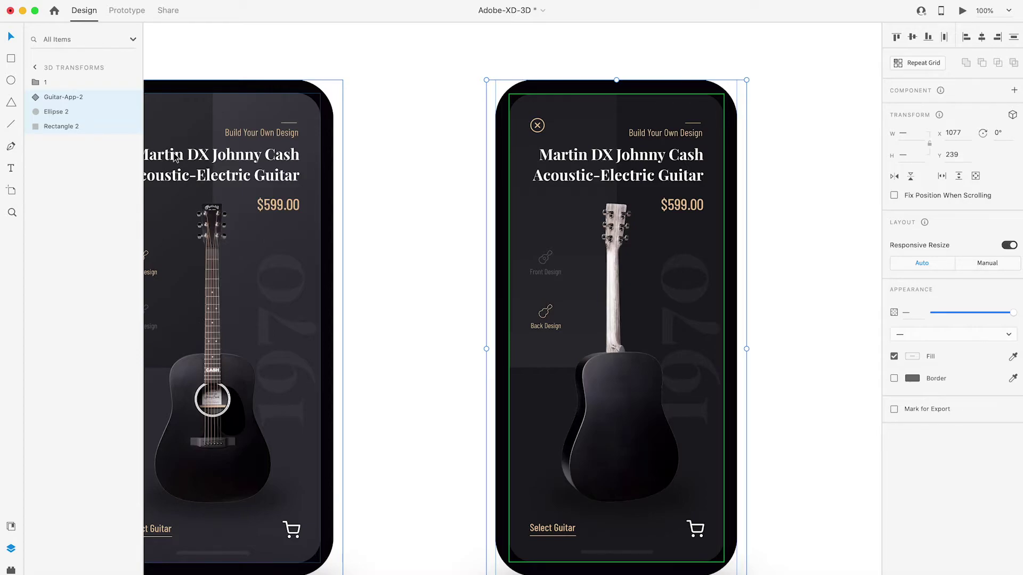
{"action": "key", "text": "super+g"}
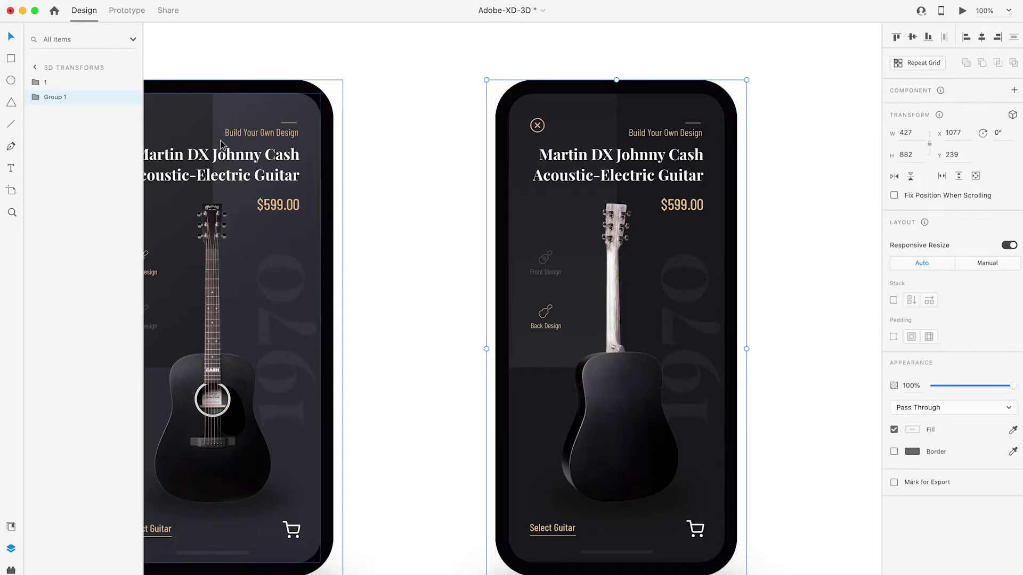
{"action": "double_click", "coordinate": [47, 99]}
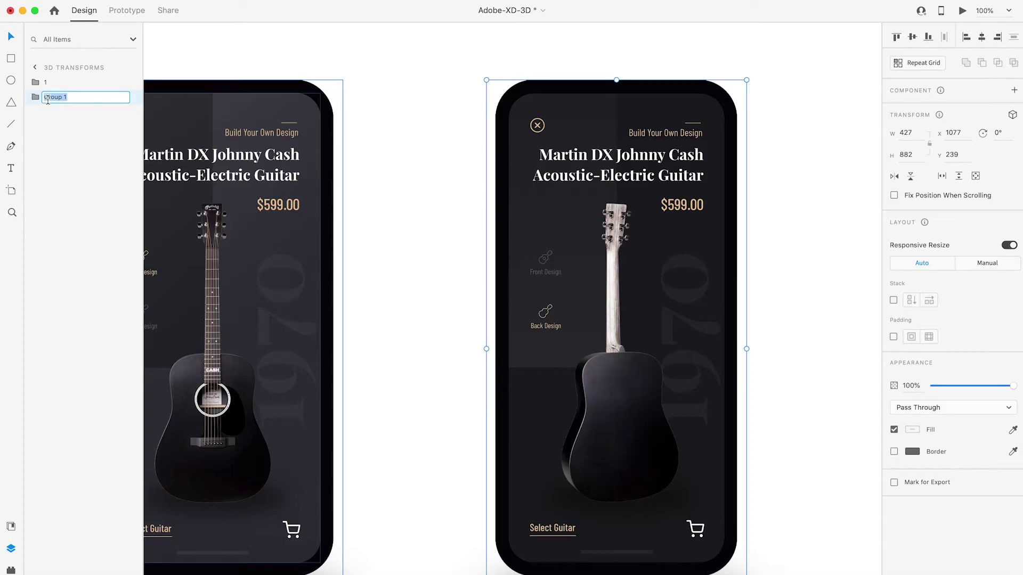
{"action": "type", "text": "2"}
{"action": "key", "text": "Return"}
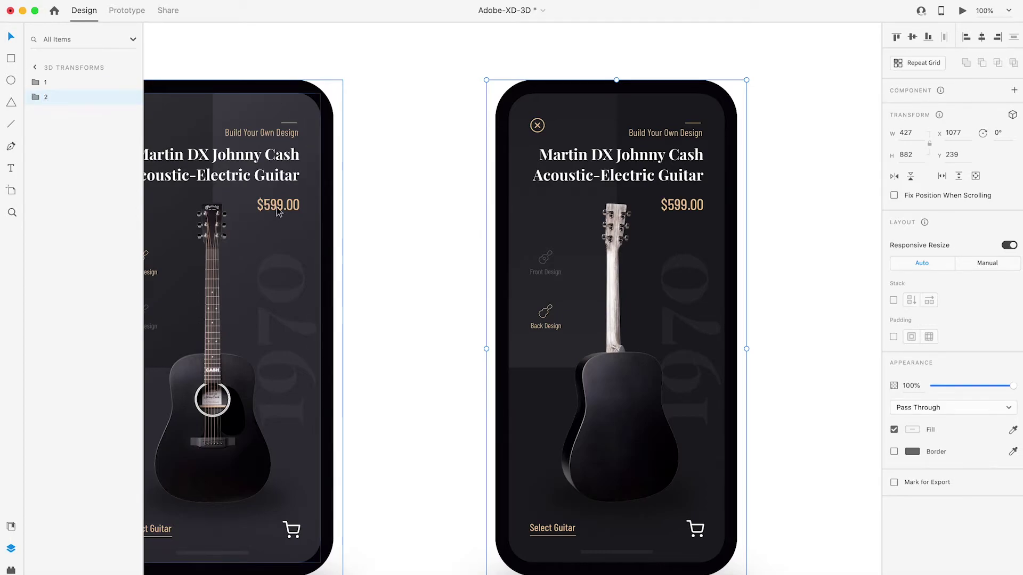
- Lower the opacity of both phones' shadow ellipses together to 38%
{"action": "left_click", "coordinate": [442, 201], "text": "alt"}
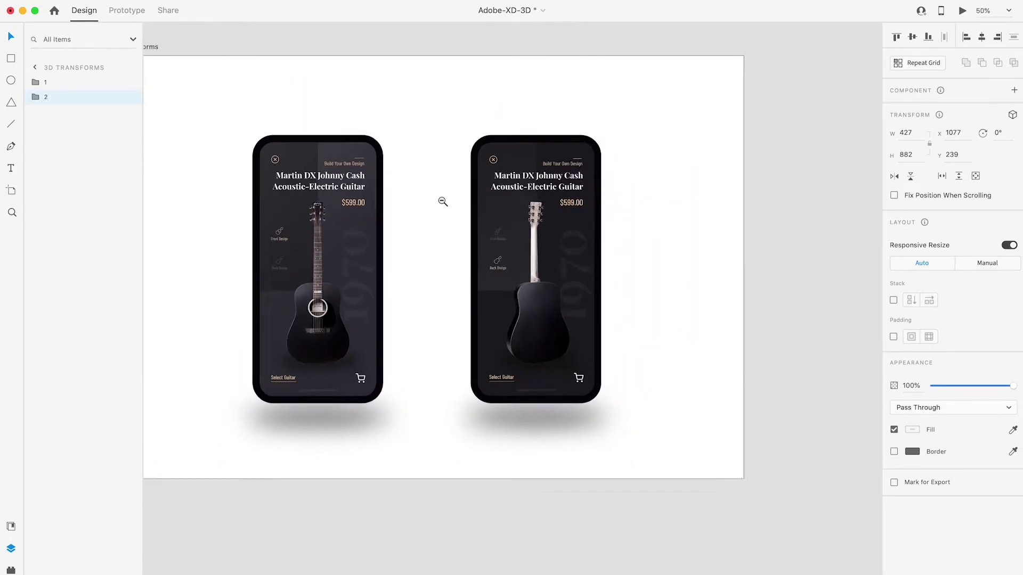
{"action": "left_click", "coordinate": [442, 201], "text": "alt"}
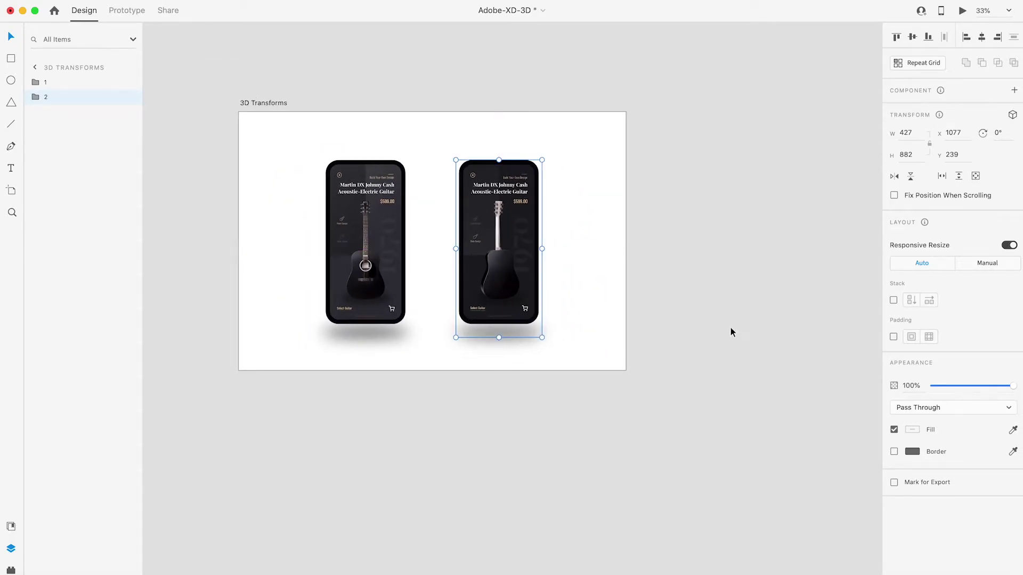
{"action": "left_click", "coordinate": [517, 423]}
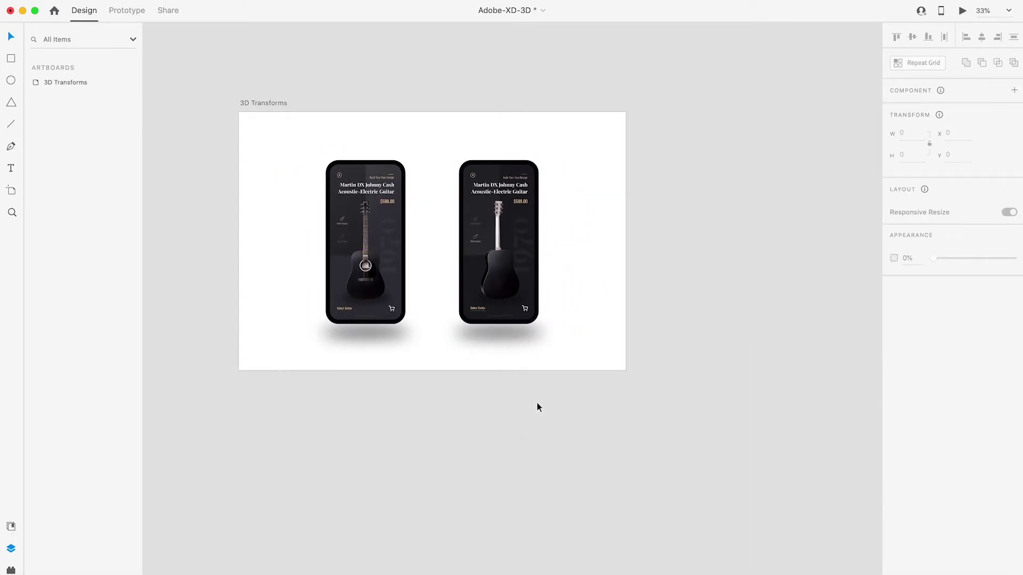
{"action": "double_click", "coordinate": [493, 339]}
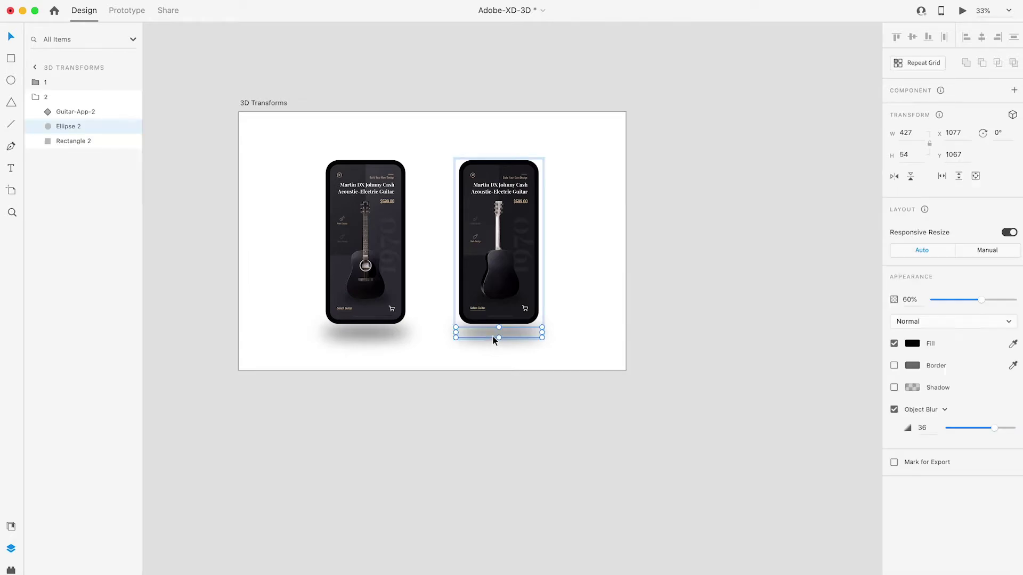
{"action": "left_click", "coordinate": [385, 335], "text": "shift"}
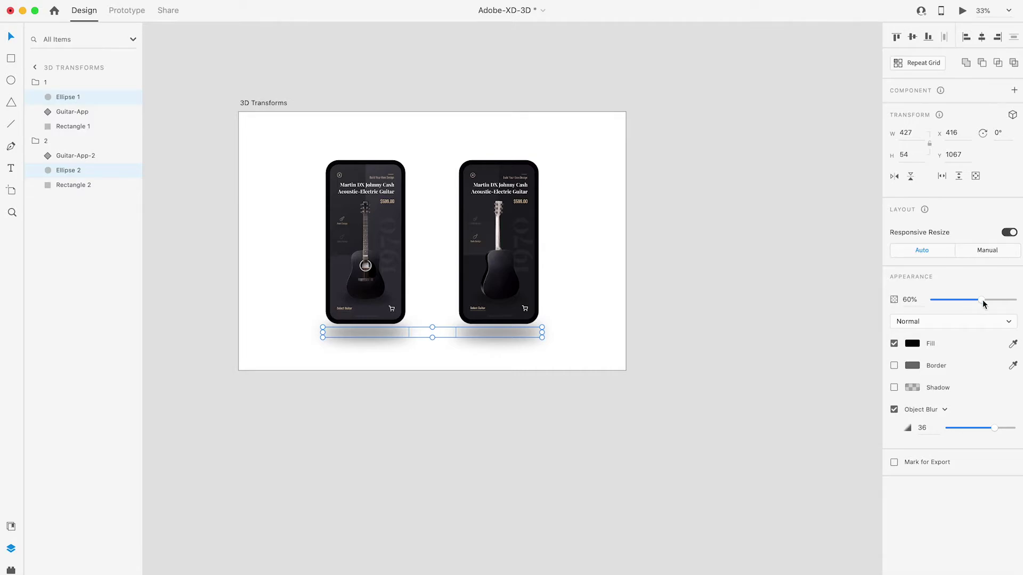
{"action": "left_click_drag", "start_coordinate": [981, 299], "coordinate": [963, 302]}
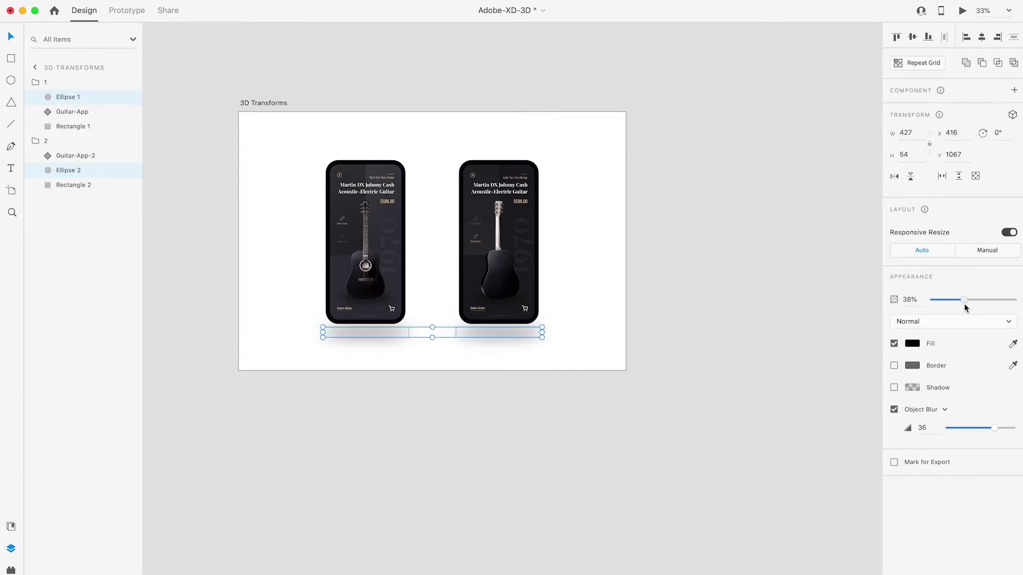
{"action": "left_click", "coordinate": [640, 344]}
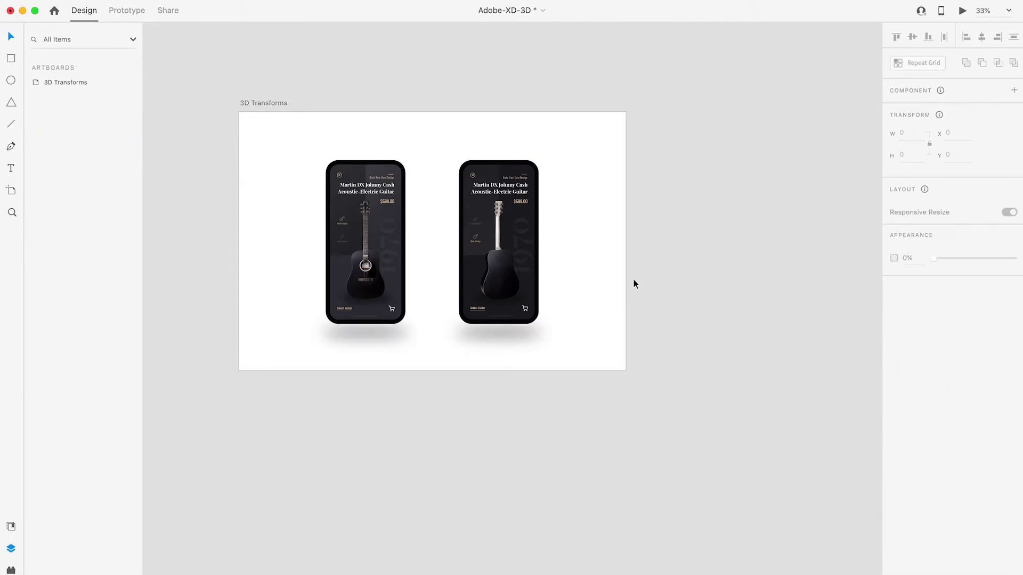
{"action": "key", "text": "z"}
{"action": "left_click", "coordinate": [432, 231]}
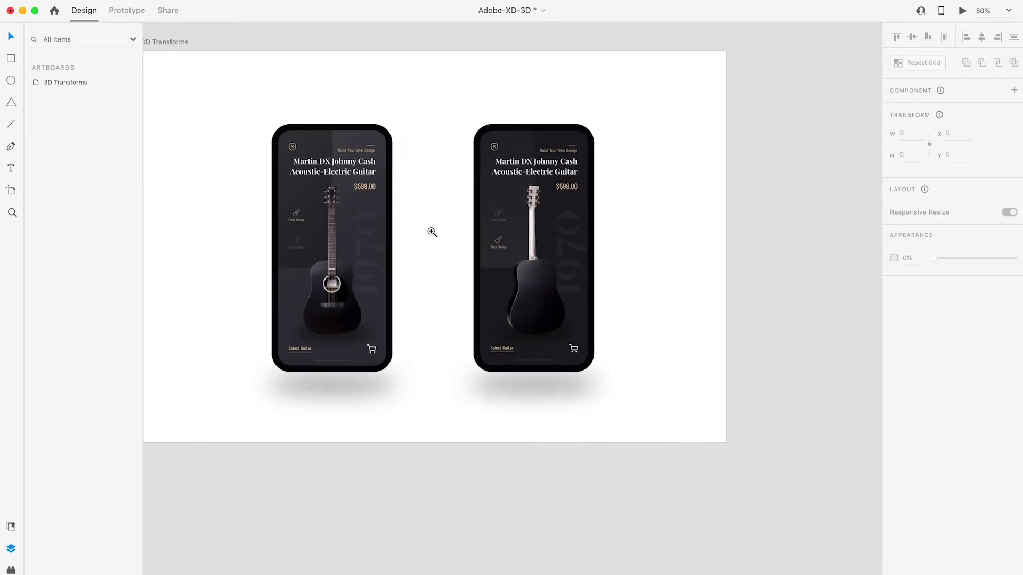
- Save the document with both finished phone groups
{"action": "left_click", "coordinate": [653, 129]}
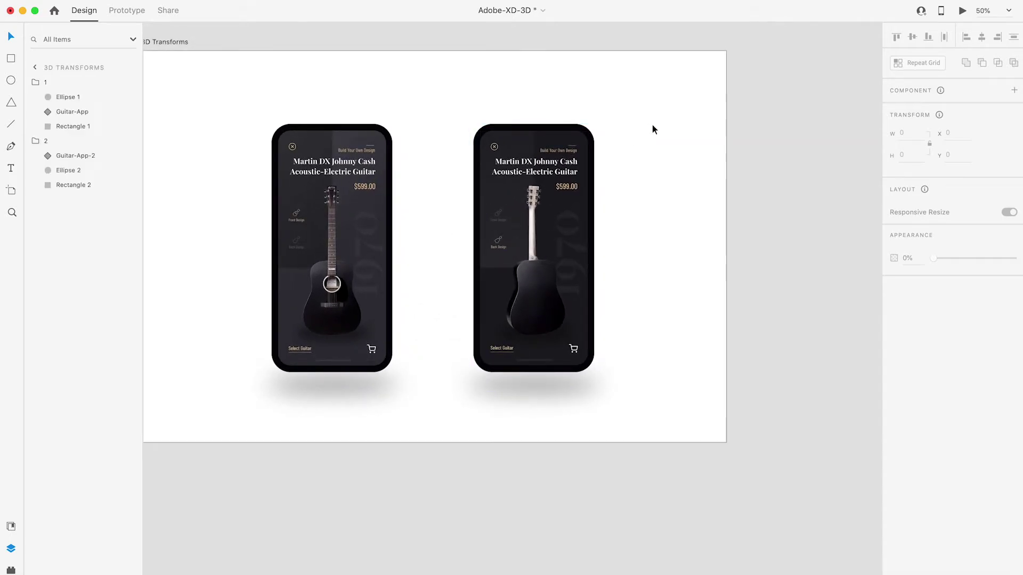
{"action": "scroll", "coordinate": [487, 240], "scroll_direction": "down", "scroll_amount": 2}
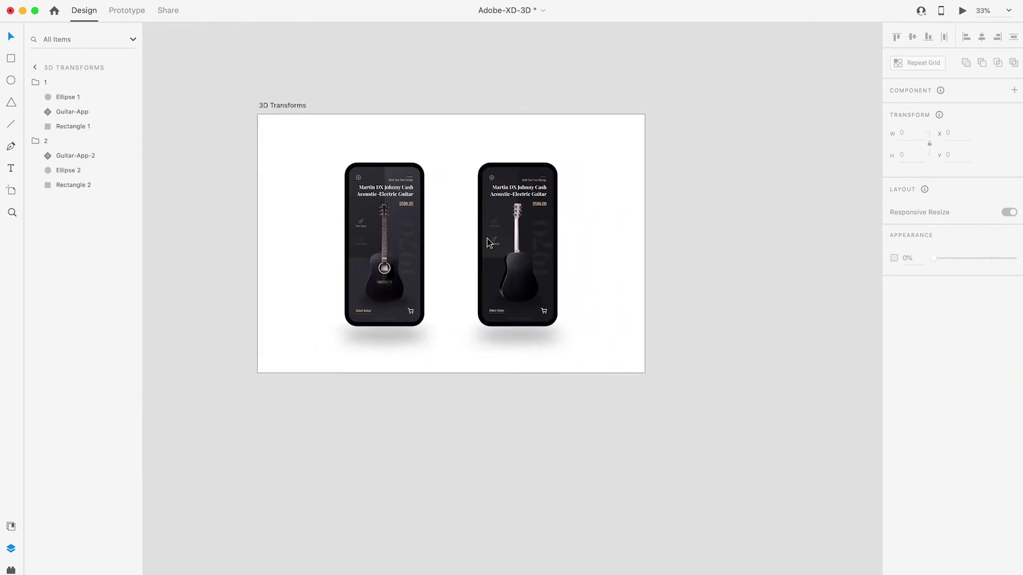
{"action": "key", "text": "super+s"}
- Duplicate the 3D Transforms artboard and place the copy directly beside the original
{"action": "left_click_drag", "start_coordinate": [593, 212], "coordinate": [490, 212]}
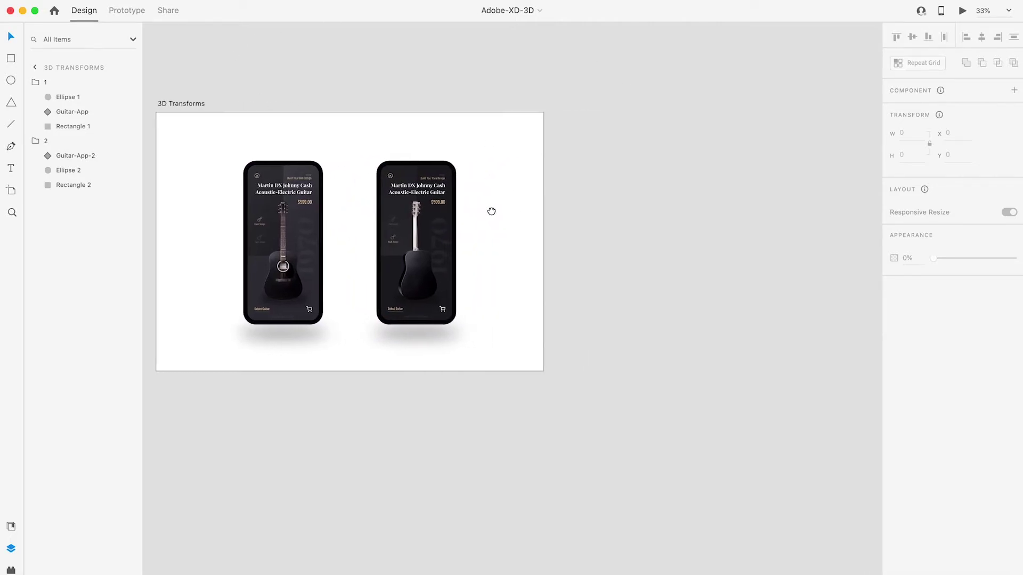
{"action": "scroll", "coordinate": [408, 224], "scroll_direction": "down", "scroll_amount": 2}
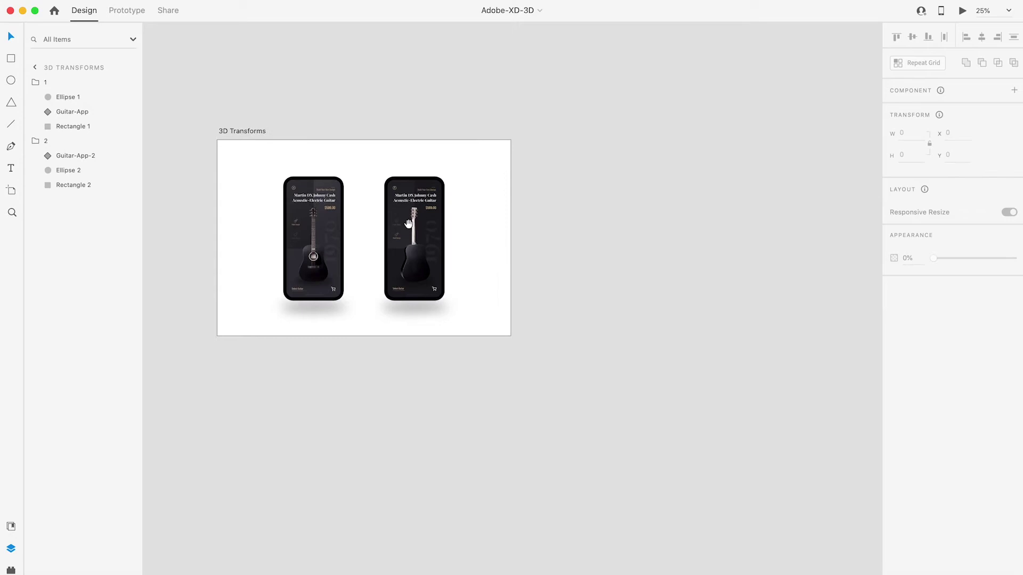
{"action": "left_click_drag", "start_coordinate": [408, 224], "coordinate": [369, 224]}
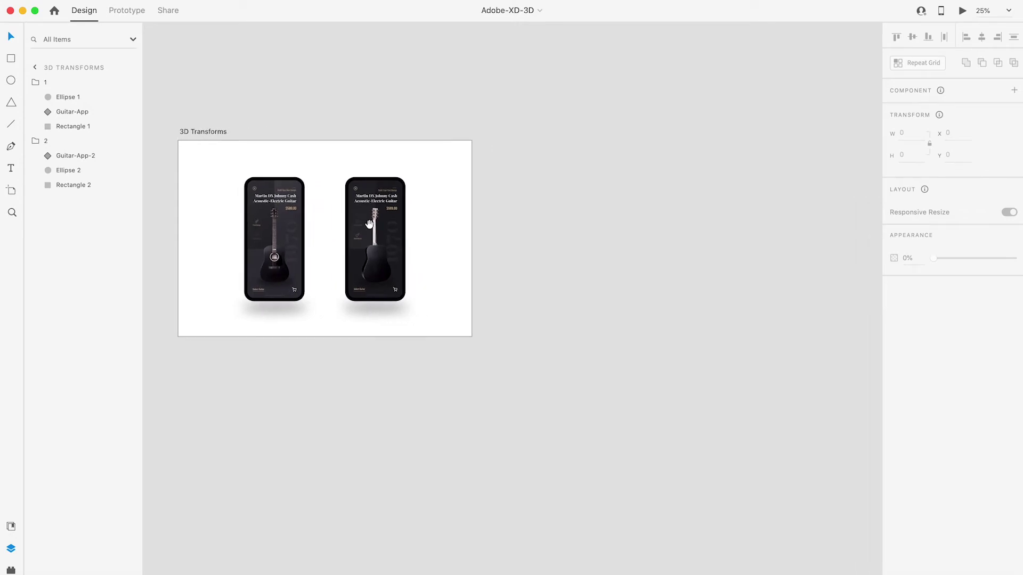
{"action": "left_click", "coordinate": [205, 131]}
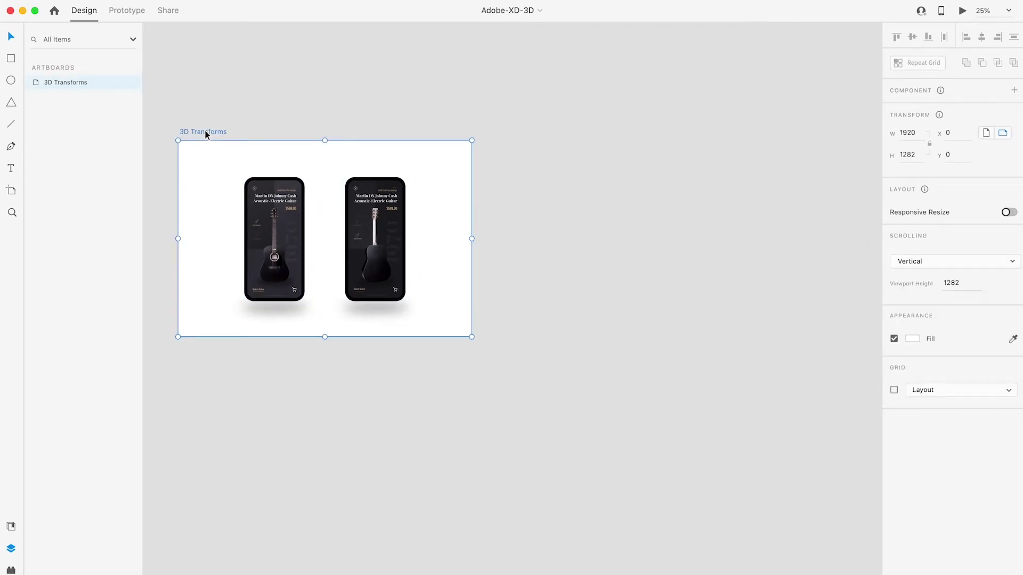
{"action": "left_click_drag", "start_coordinate": [205, 133], "coordinate": [521, 142]}
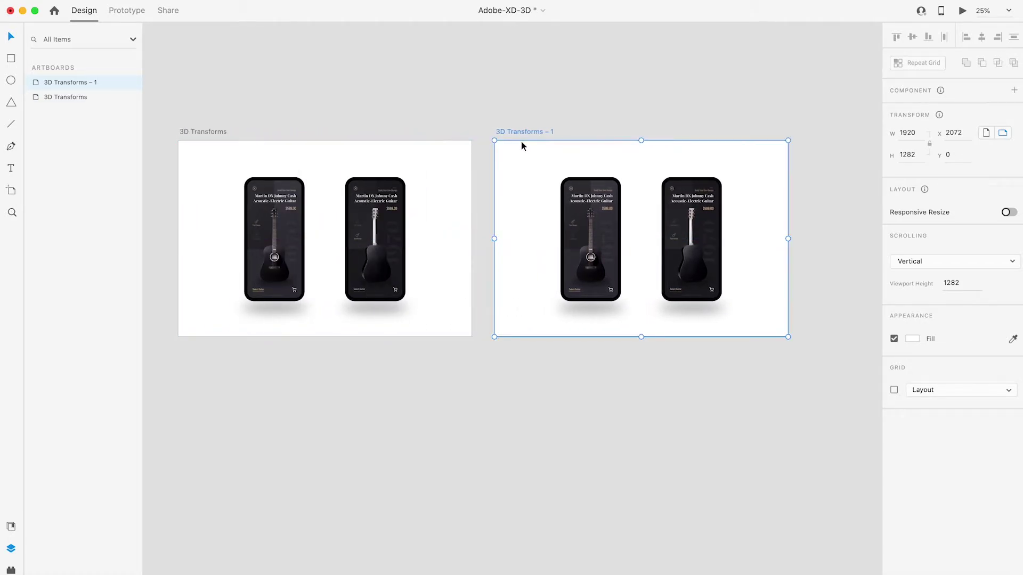
- Enable 3D transforms for the front-view phone on the duplicated artboard and rotate it 28° about its vertical axis
{"action": "left_click", "coordinate": [602, 197]}
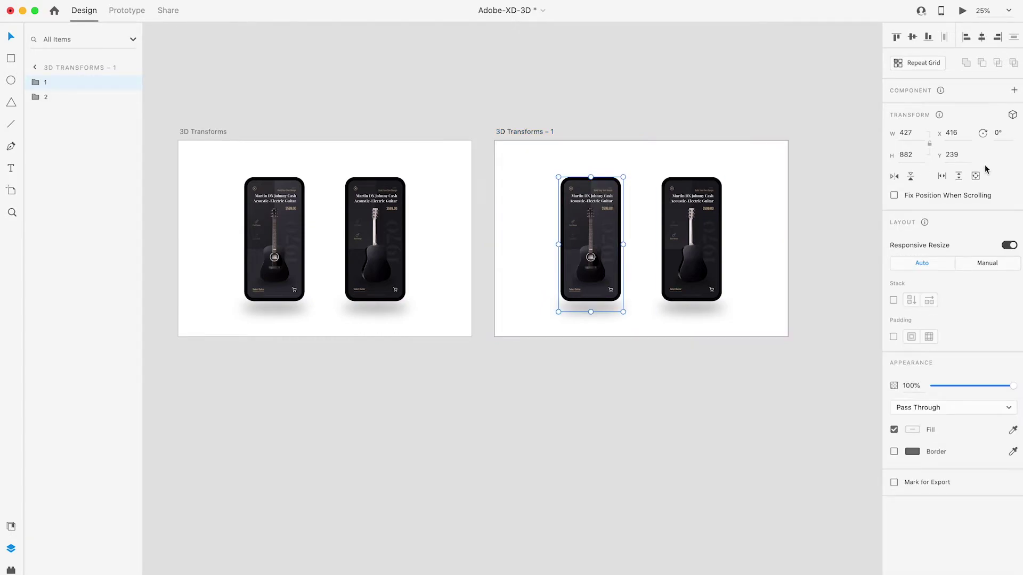
{"action": "left_click", "coordinate": [1013, 116]}
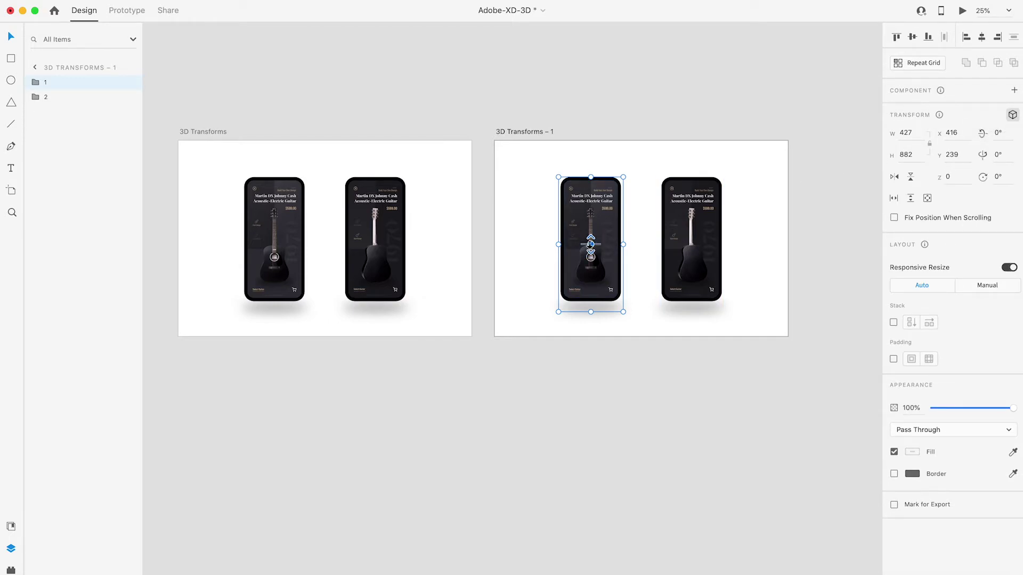
{"action": "mouse_move", "coordinate": [588, 243]}
{"action": "left_click_drag", "start_coordinate": [582, 246], "coordinate": [592, 252]}
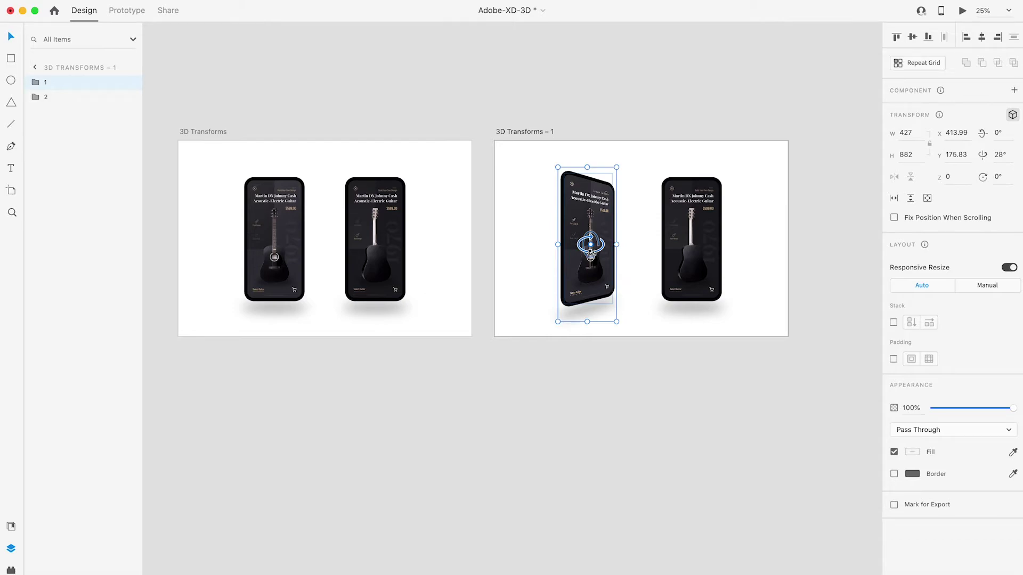
- Tilt the back-view phone's top edge away in 3D and move the front-view phone to about X 426, Y 137
{"action": "left_click", "coordinate": [690, 226]}
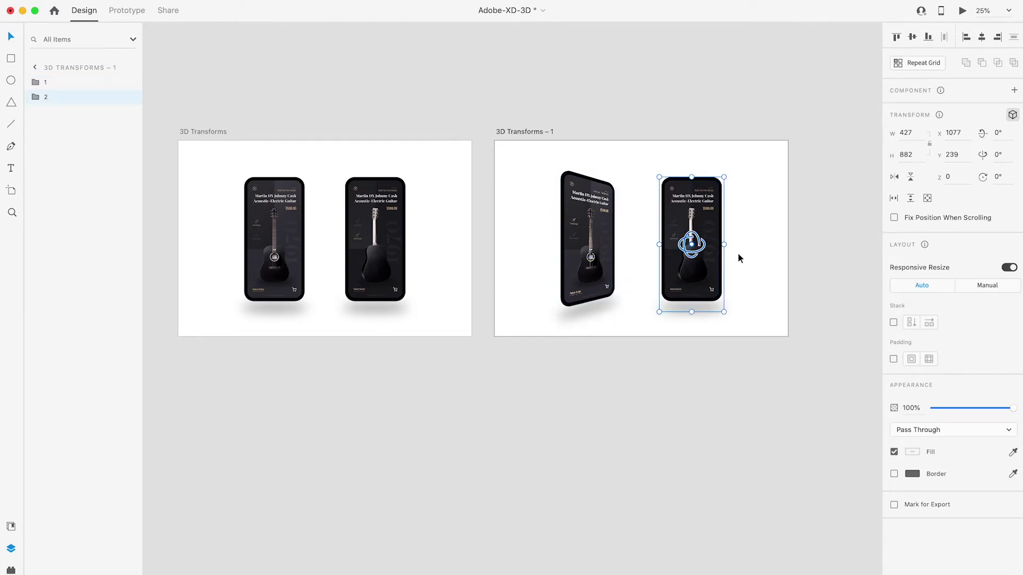
{"action": "left_click_drag", "start_coordinate": [691, 244], "coordinate": [698, 208]}
{"action": "left_click", "coordinate": [613, 214]}
{"action": "left_click_drag", "start_coordinate": [613, 214], "coordinate": [608, 210]}
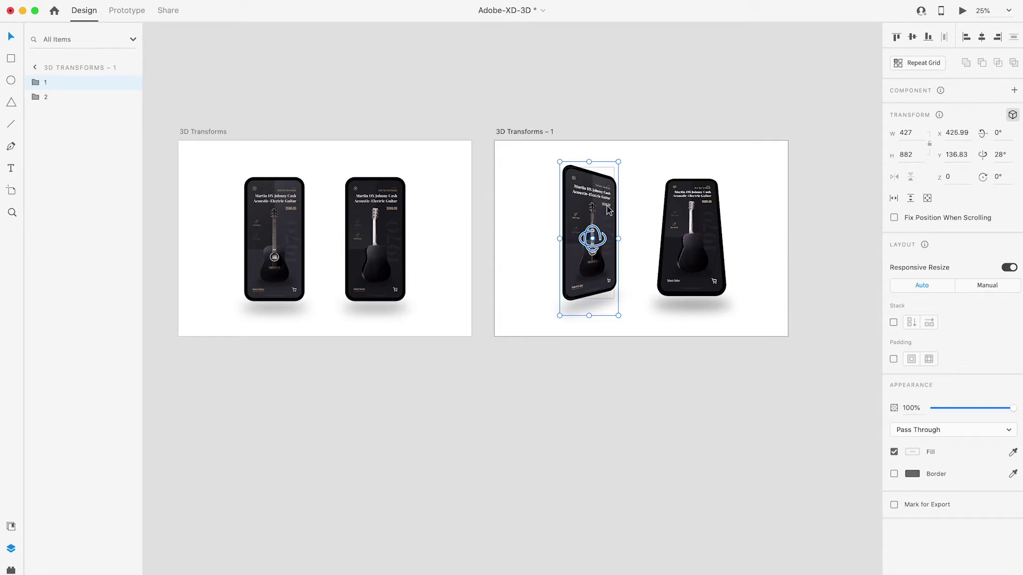
{"action": "left_click", "coordinate": [455, 118]}
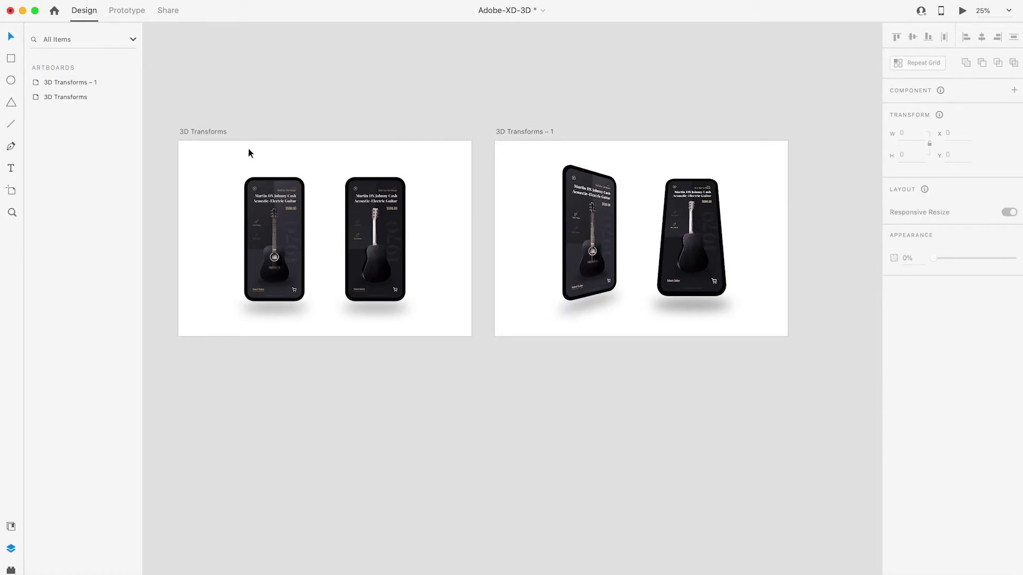
- Add a tap interaction from the front-view phone on the original artboard to the 3D Transforms – 1 artboard
{"action": "left_click", "coordinate": [210, 131]}
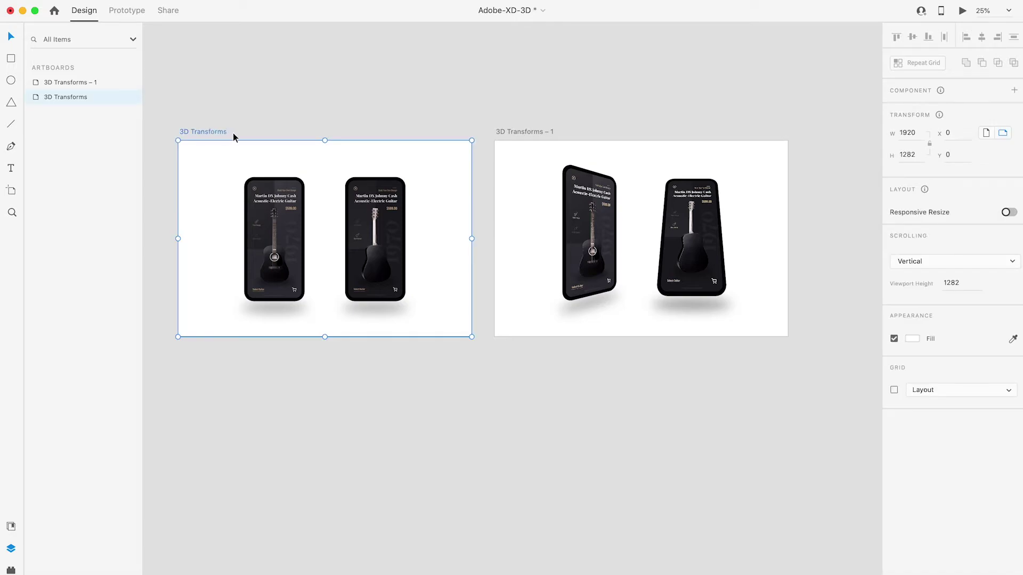
{"action": "left_click", "coordinate": [132, 11]}
{"action": "left_click", "coordinate": [298, 220]}
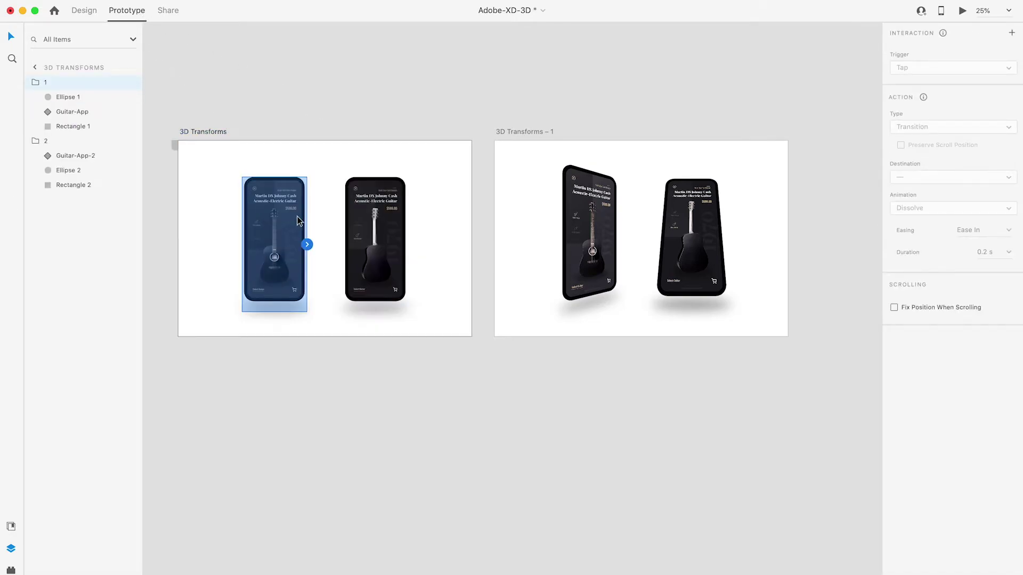
{"action": "left_click_drag", "start_coordinate": [307, 245], "coordinate": [566, 273]}
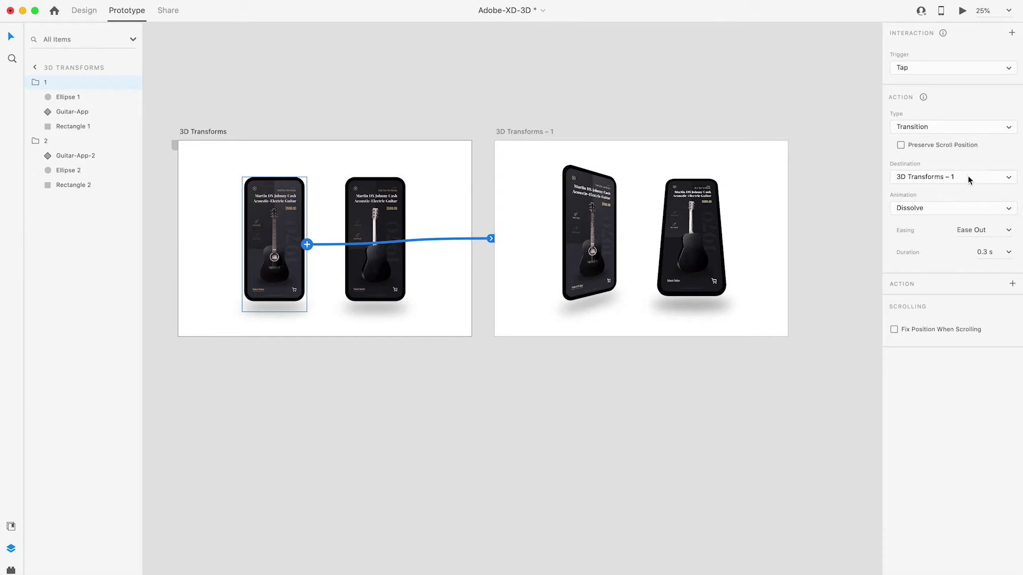
- Change the interaction's action type to Auto-Animate
{"action": "left_click", "coordinate": [953, 209]}
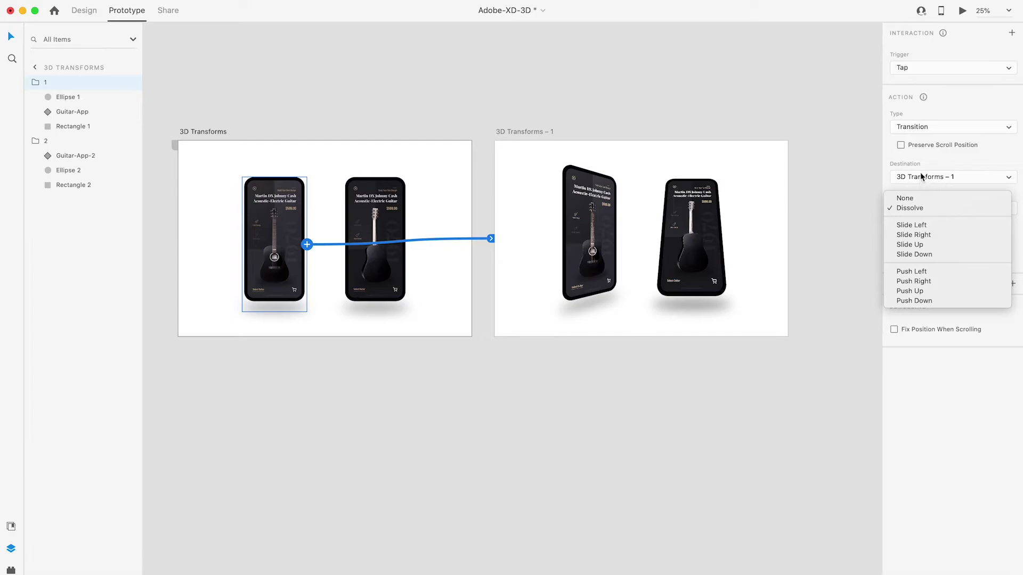
{"action": "left_click", "coordinate": [938, 126]}
{"action": "left_click", "coordinate": [958, 126]}
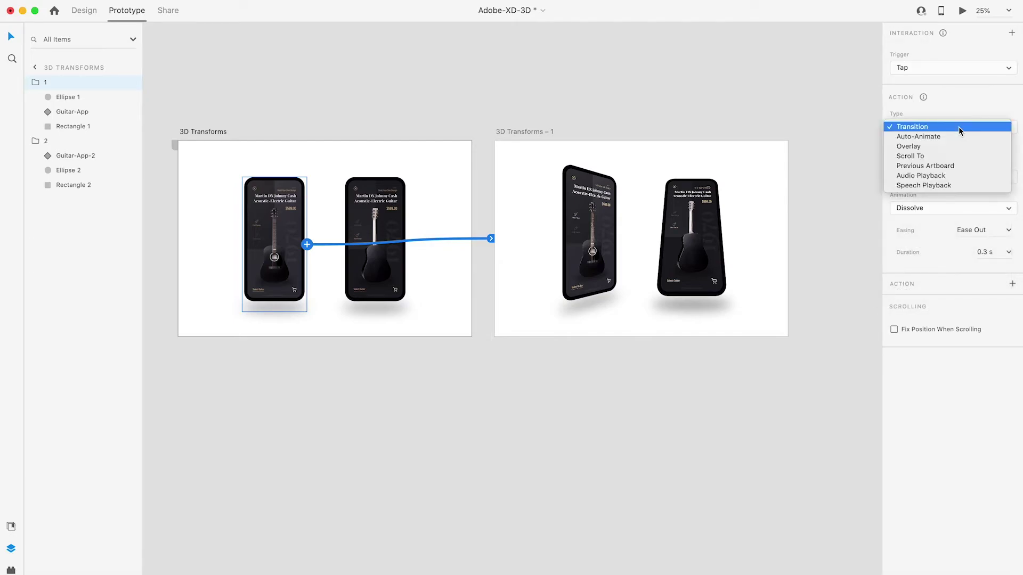
{"action": "left_click", "coordinate": [941, 137]}
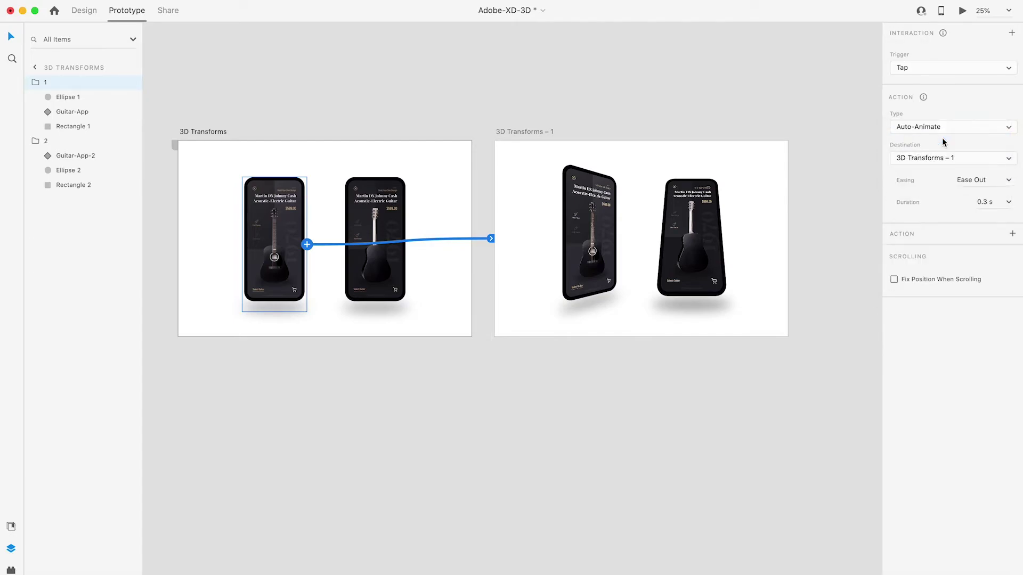
- Set the Auto-Animate interaction's easing to Snap and its duration to 0.6 s
{"action": "left_click", "coordinate": [1002, 179]}
{"action": "left_click", "coordinate": [1012, 183]}
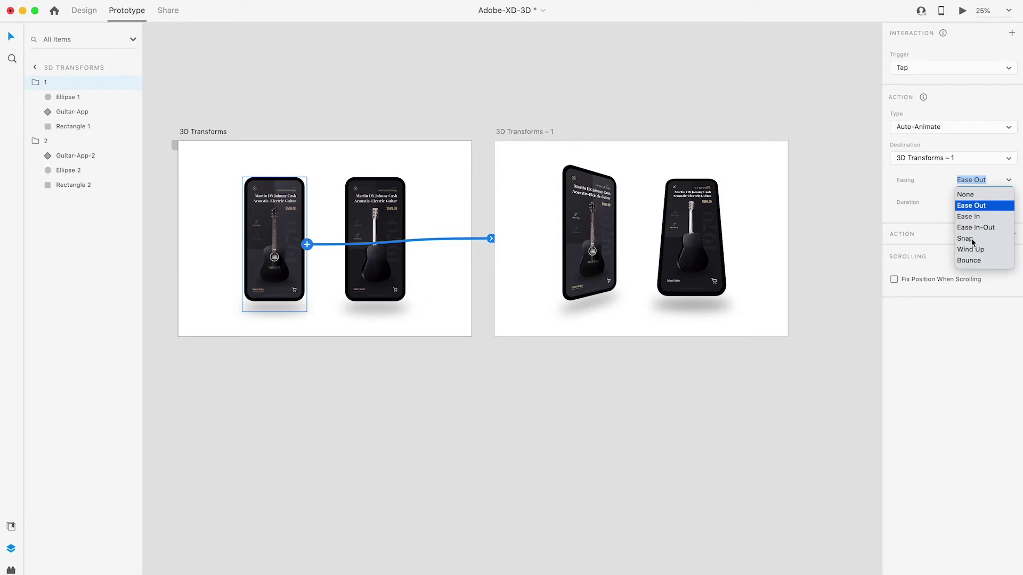
{"action": "left_click", "coordinate": [973, 239]}
{"action": "left_click", "coordinate": [1008, 205]}
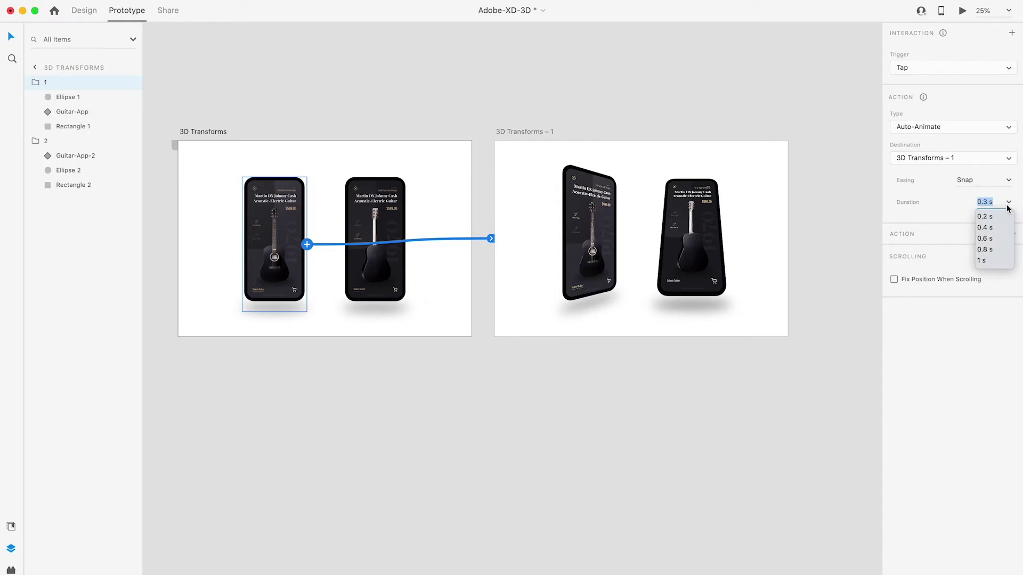
{"action": "left_click", "coordinate": [988, 240]}
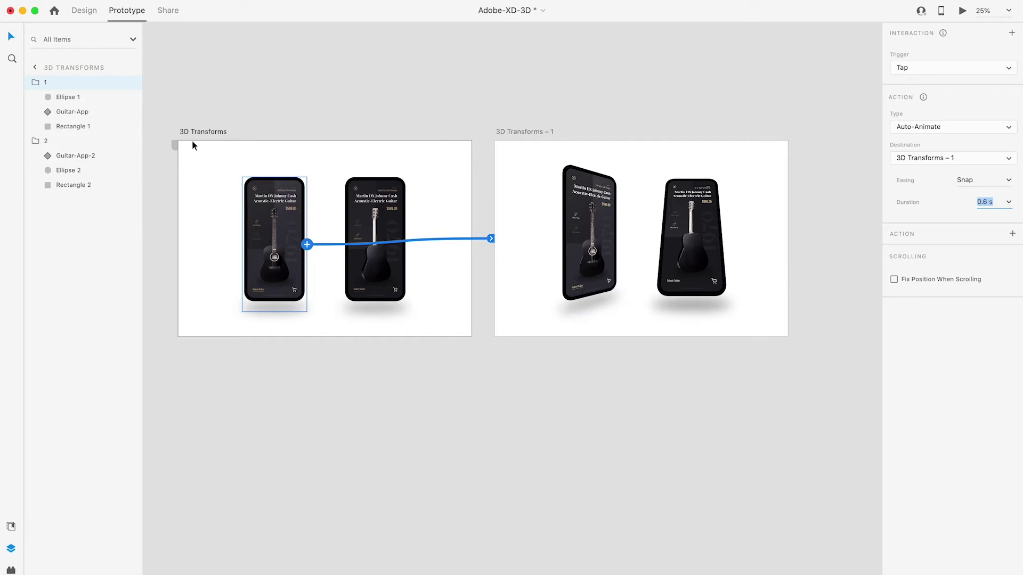
- Preview the prototype from the 3D Transforms artboard, trigger the front-view phone's animation, and close the preview
{"action": "left_click", "coordinate": [212, 131]}
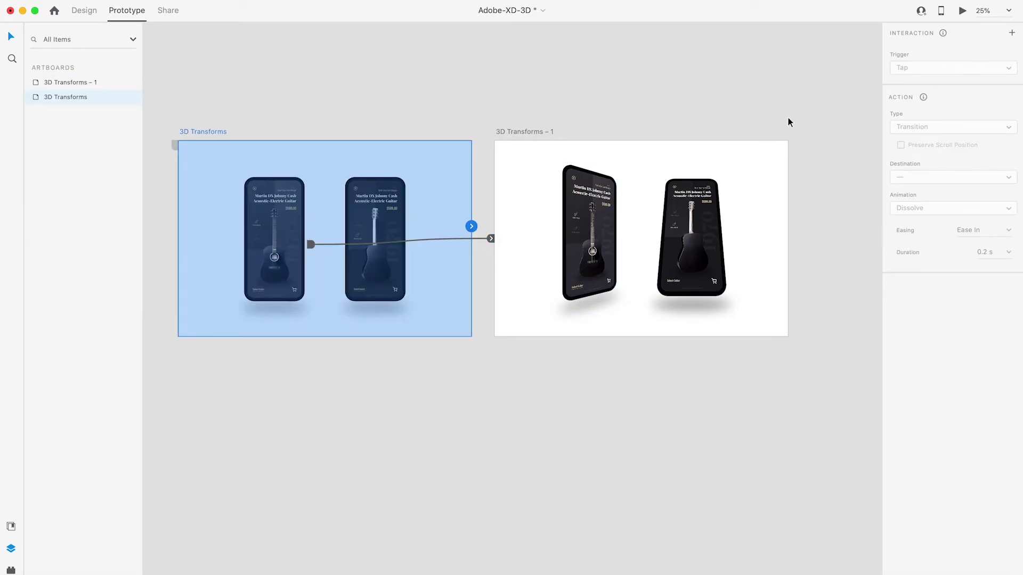
{"action": "left_click", "coordinate": [962, 11]}
{"action": "left_click", "coordinate": [298, 308]}
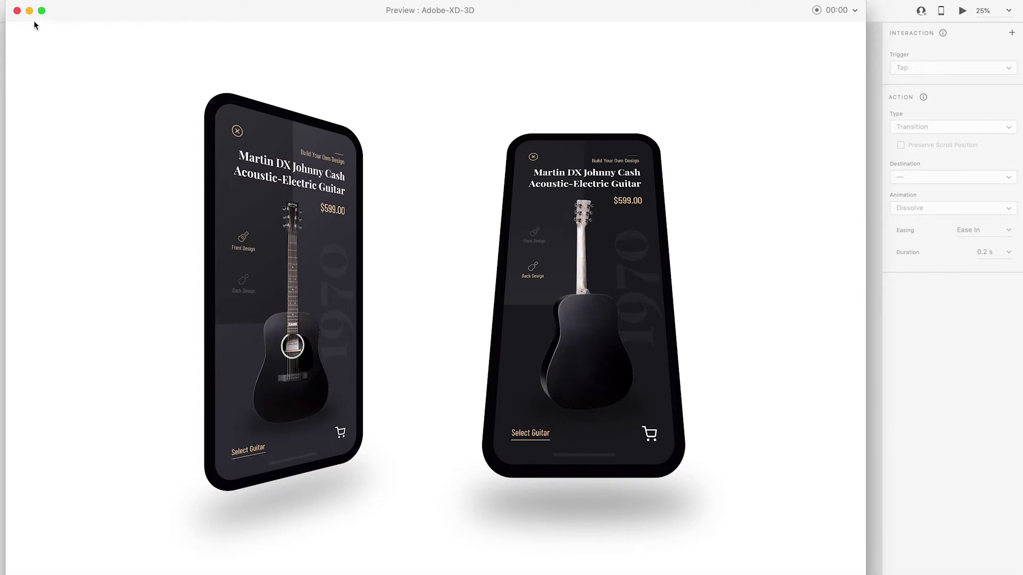
{"action": "left_click", "coordinate": [17, 11]}
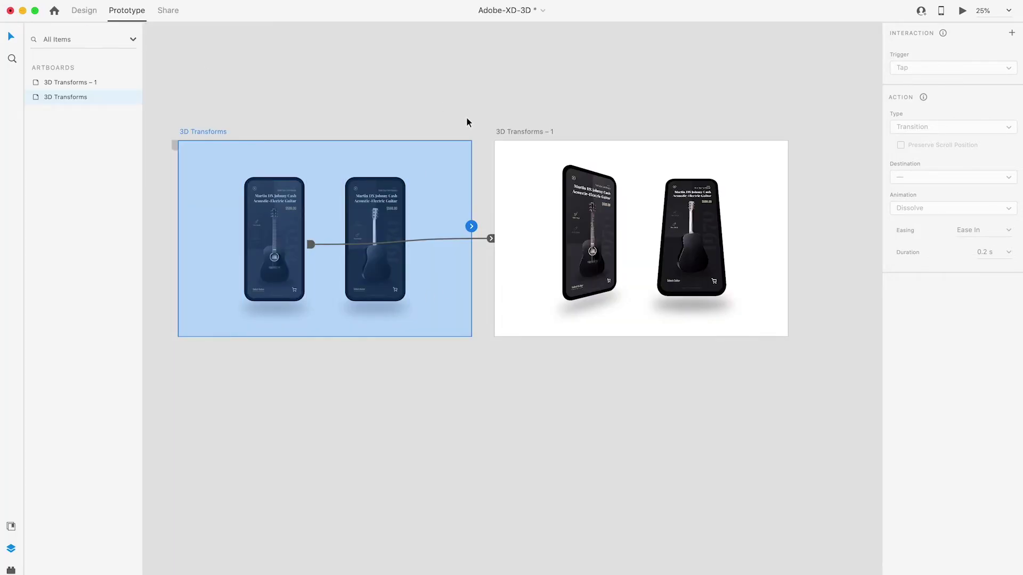
- Link the rotated front-view phone on 3D Transforms – 1 back to the 3D Transforms artboard with an Auto-Animate tap interaction
{"action": "left_click", "coordinate": [445, 114]}
{"action": "left_click", "coordinate": [213, 131]}
{"action": "left_click", "coordinate": [490, 238]}
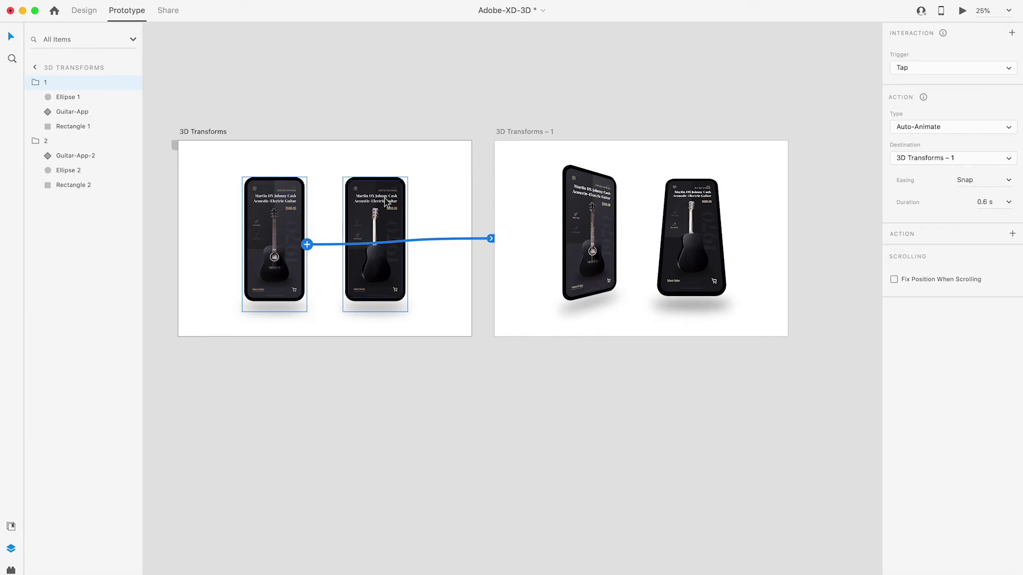
{"action": "left_click", "coordinate": [601, 206]}
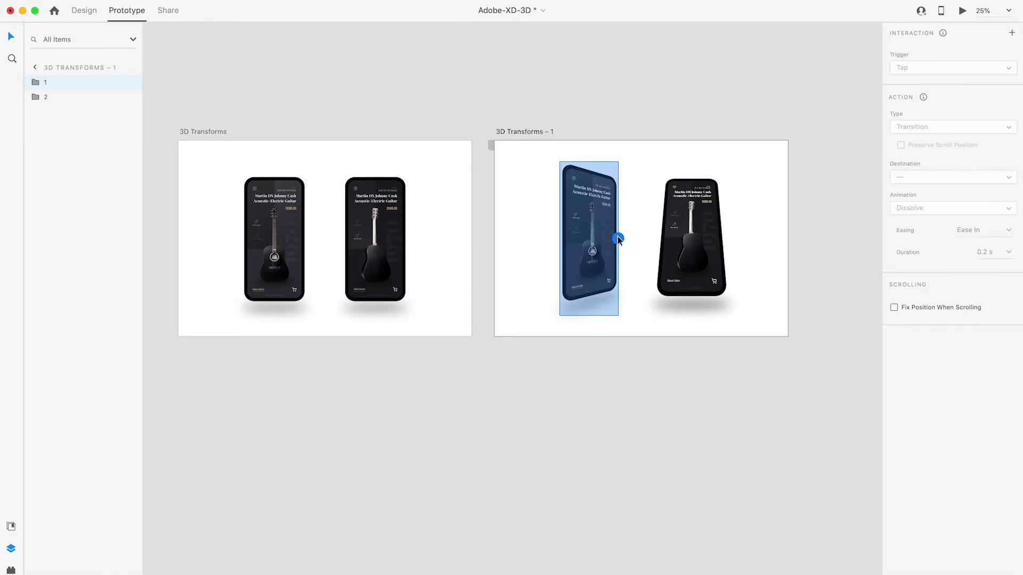
{"action": "left_click_drag", "start_coordinate": [617, 239], "coordinate": [449, 302]}
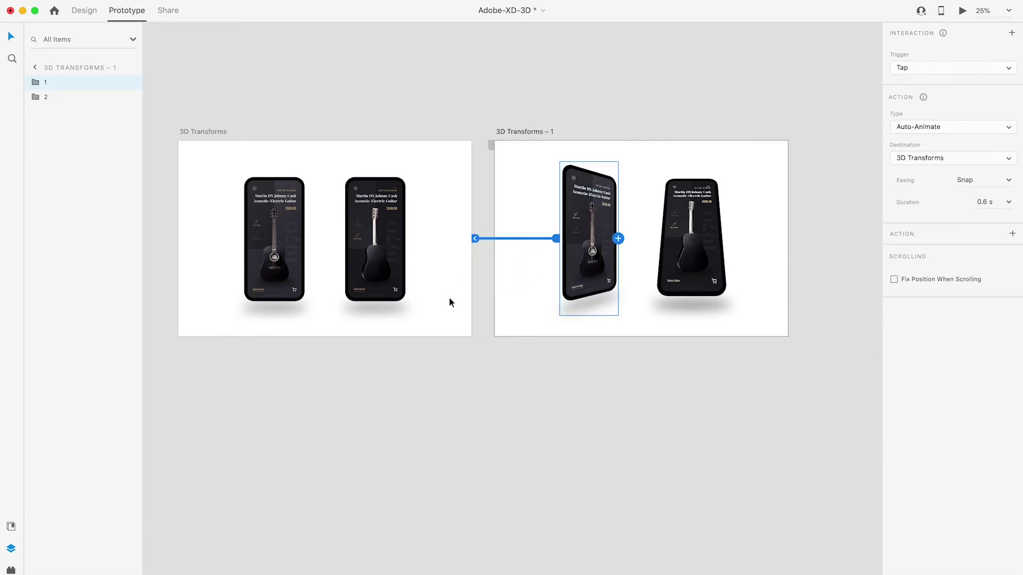
- Check the links in both directions and preview from 3D Transforms, repeatedly tapping the front-view phone to test the back-and-forth animation
{"action": "left_click", "coordinate": [207, 130]}
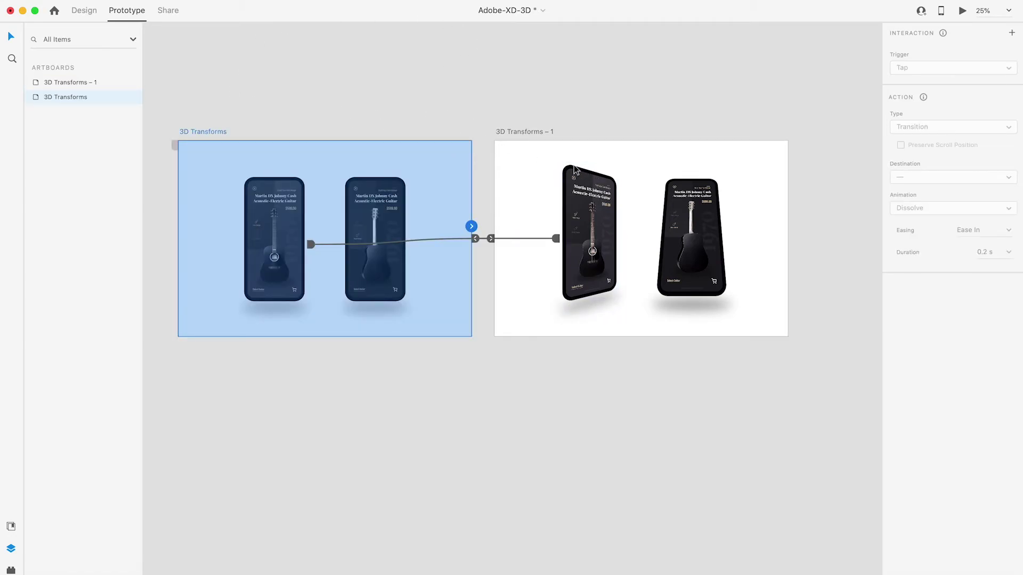
{"action": "left_click", "coordinate": [605, 266]}
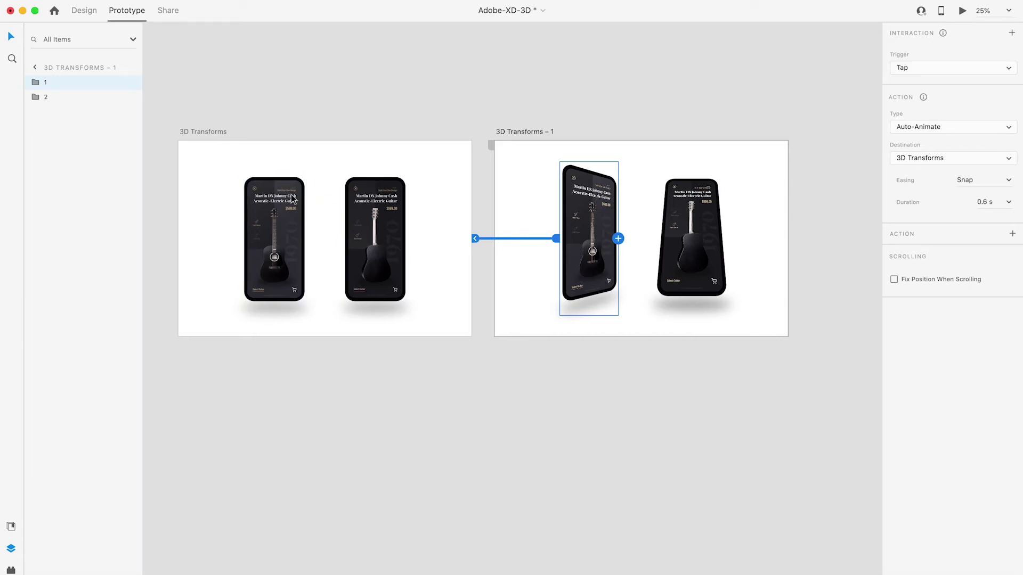
{"action": "left_click", "coordinate": [208, 130]}
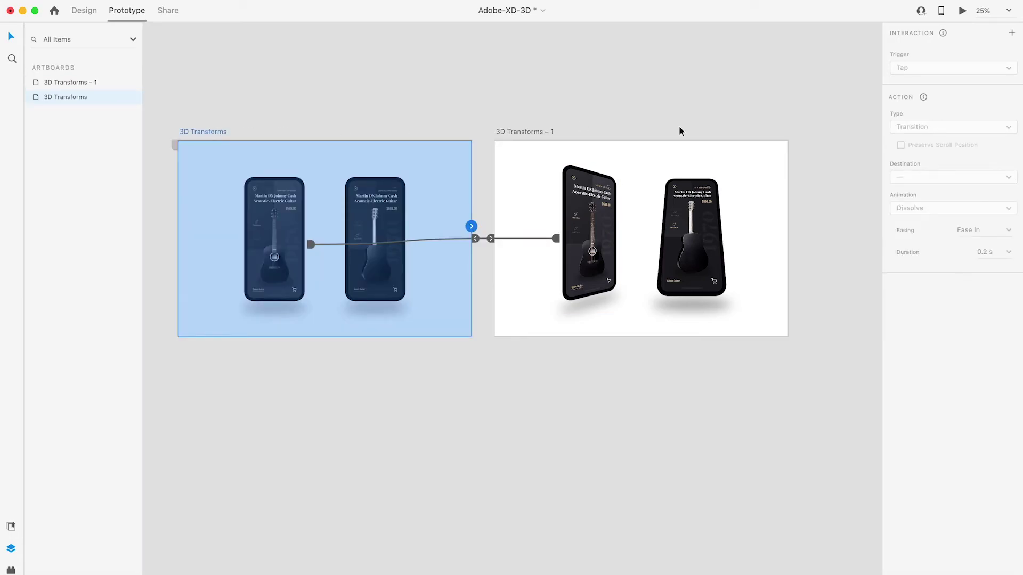
{"action": "left_click", "coordinate": [962, 10]}
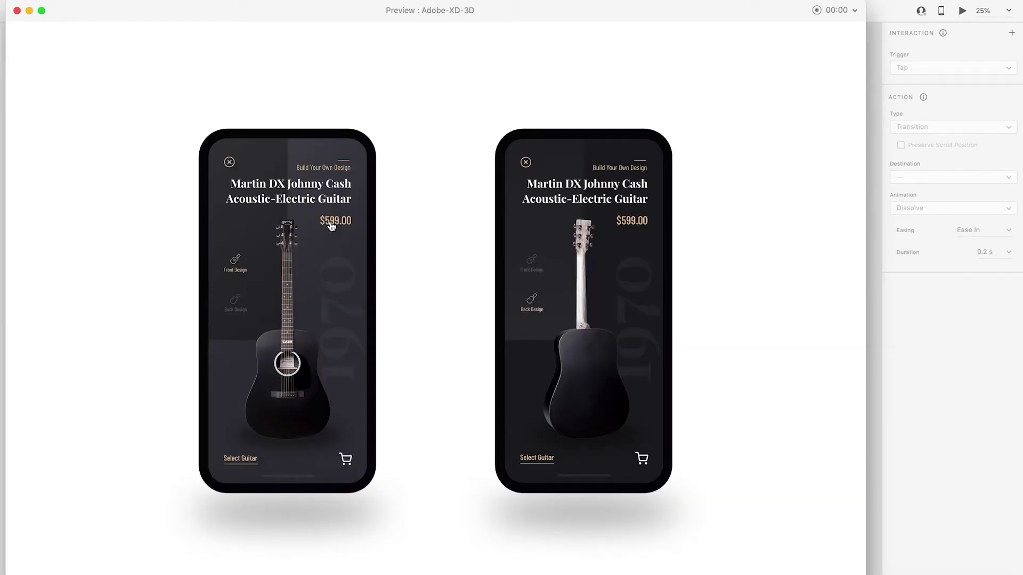
{"action": "left_click", "coordinate": [358, 289]}
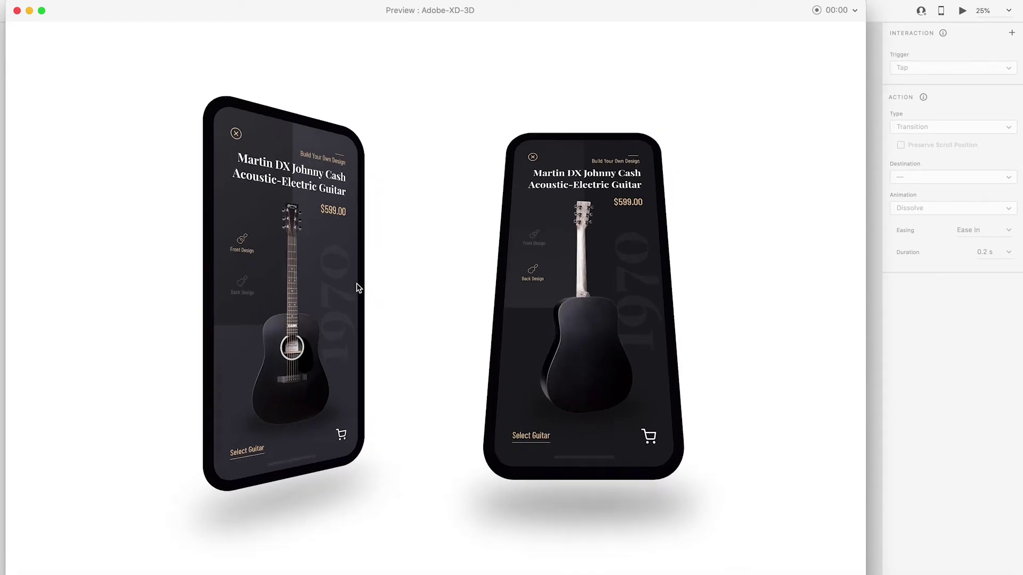
{"action": "left_click", "coordinate": [251, 294]}
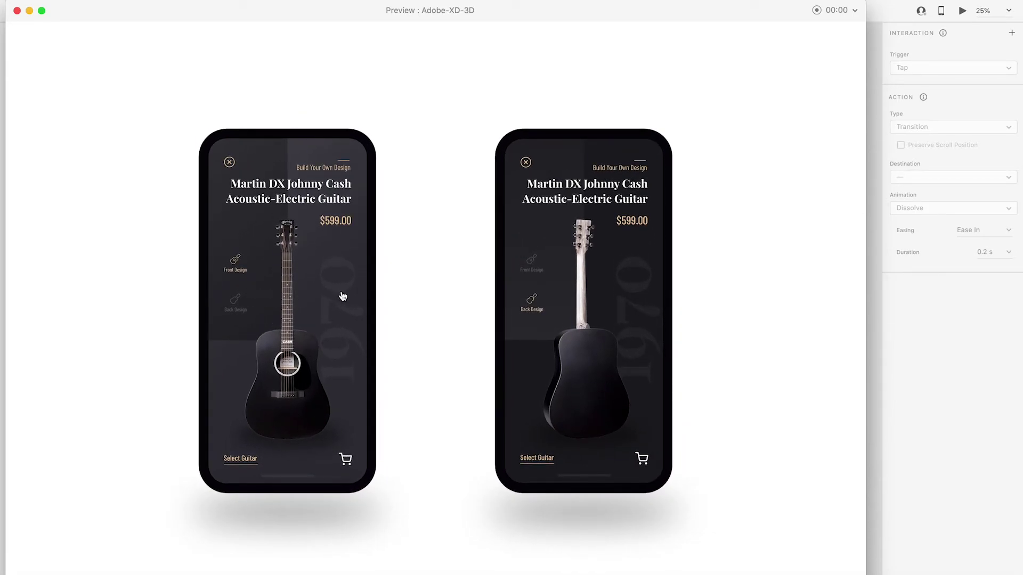
{"action": "left_click", "coordinate": [342, 296]}
{"action": "left_click", "coordinate": [272, 296]}
{"action": "left_click", "coordinate": [337, 304]}
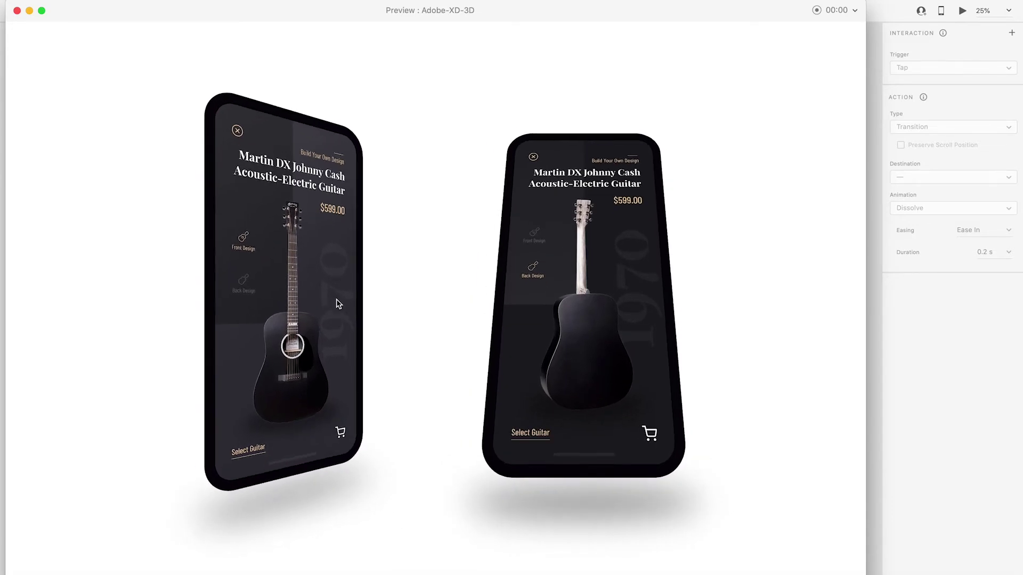
- Keep tapping the front-view phone in the preview to test the animation in both directions, and close the preview
{"action": "left_click", "coordinate": [270, 294]}
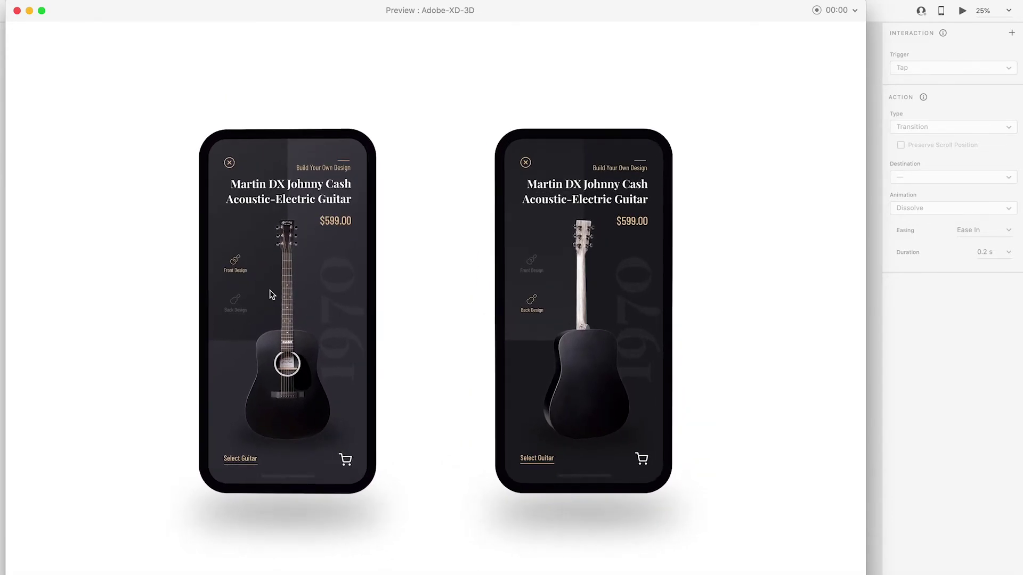
{"action": "left_click", "coordinate": [354, 298]}
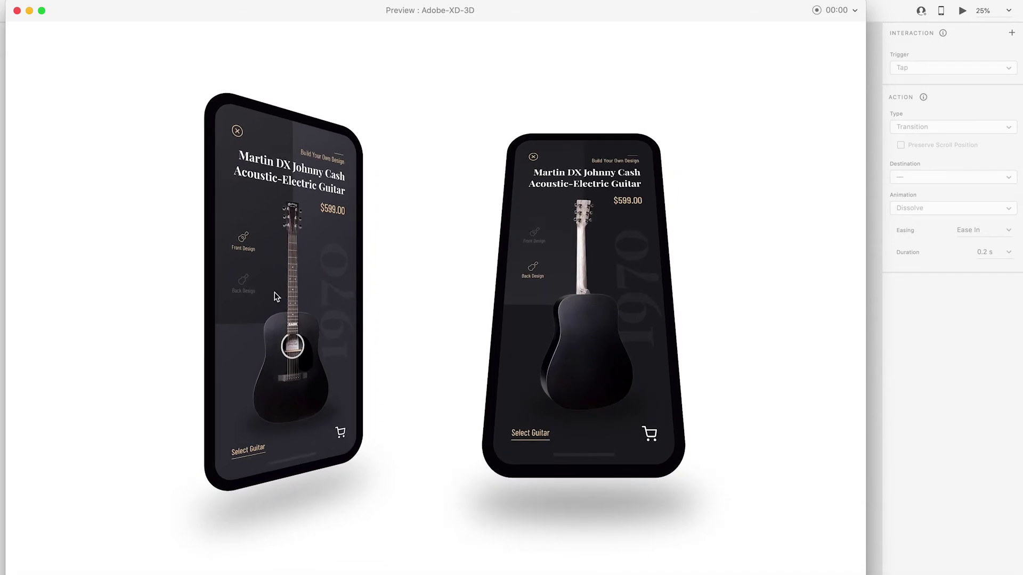
{"action": "left_click", "coordinate": [275, 292]}
{"action": "left_click", "coordinate": [358, 303]}
{"action": "left_click", "coordinate": [237, 296]}
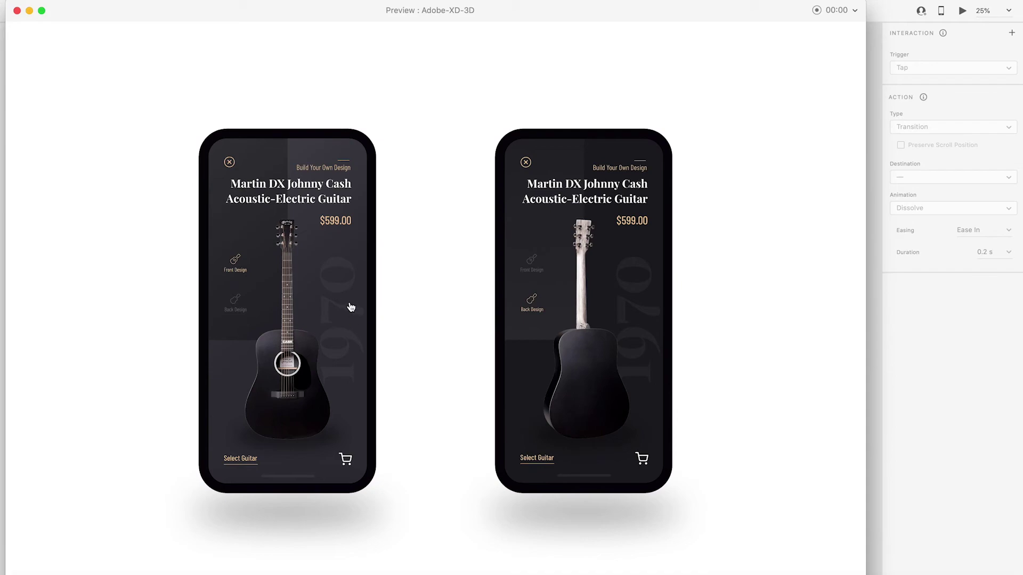
{"action": "left_click", "coordinate": [365, 310]}
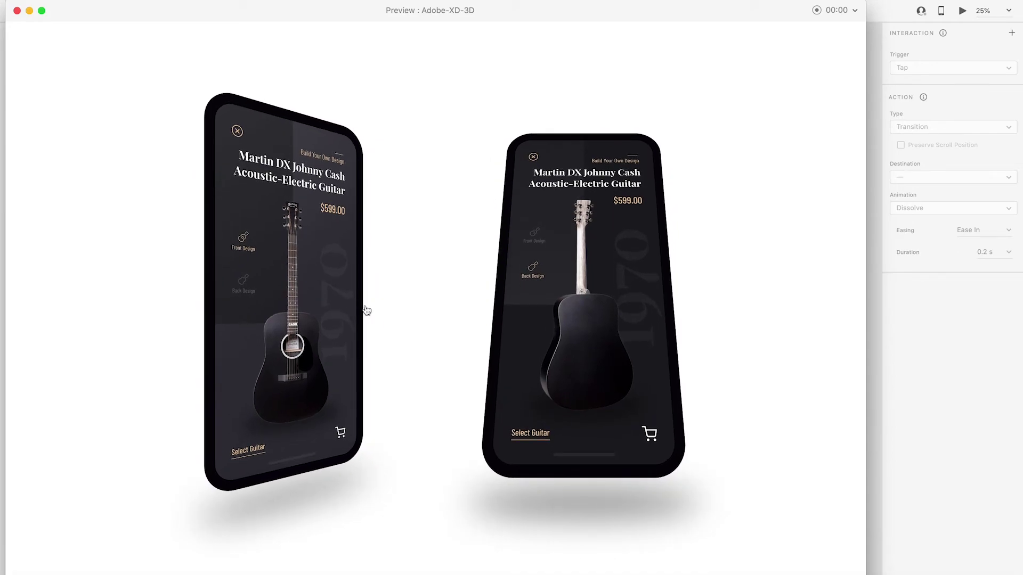
{"action": "left_click", "coordinate": [237, 295]}
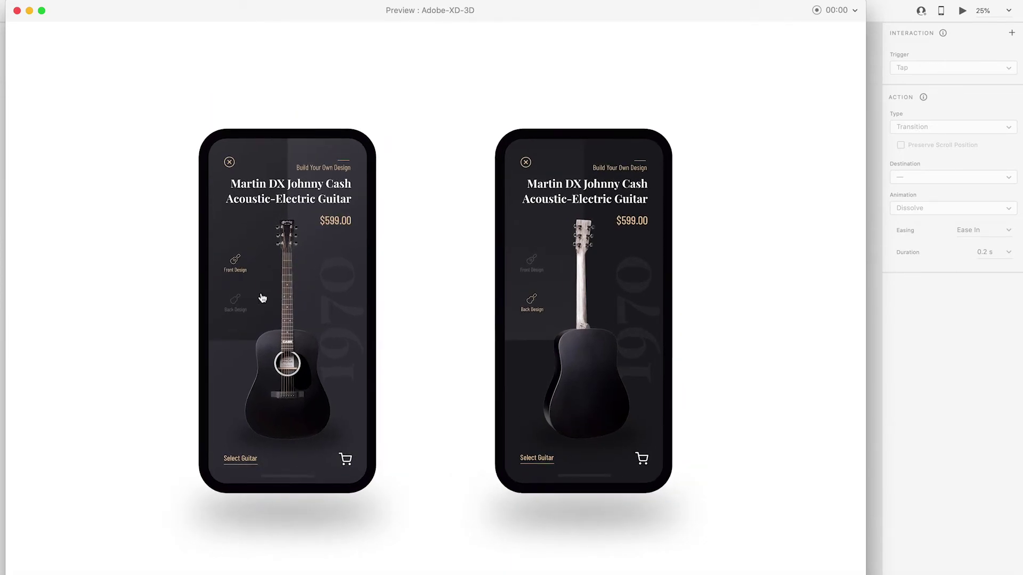
{"action": "left_click", "coordinate": [348, 305]}
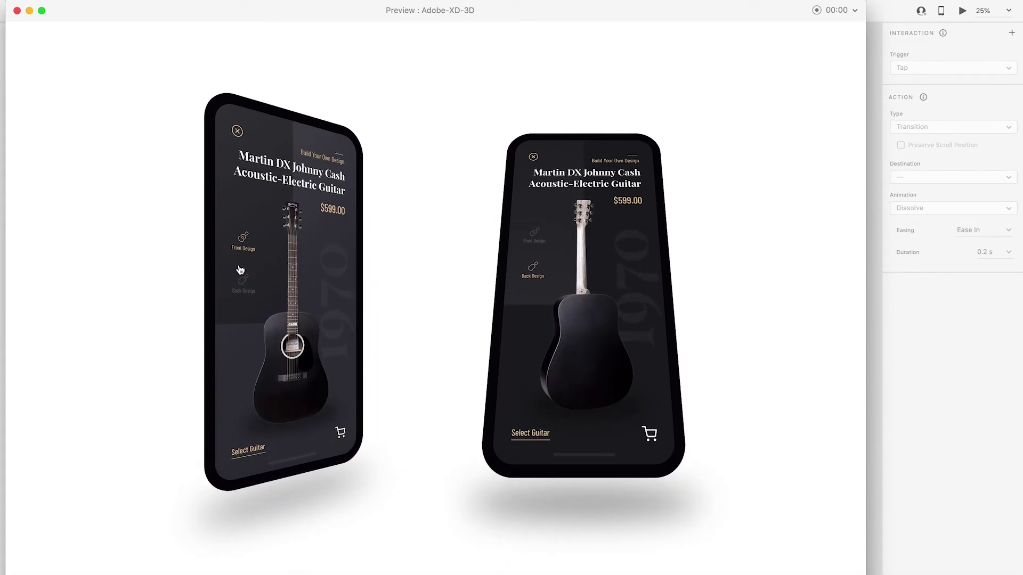
{"action": "left_click", "coordinate": [17, 10]}
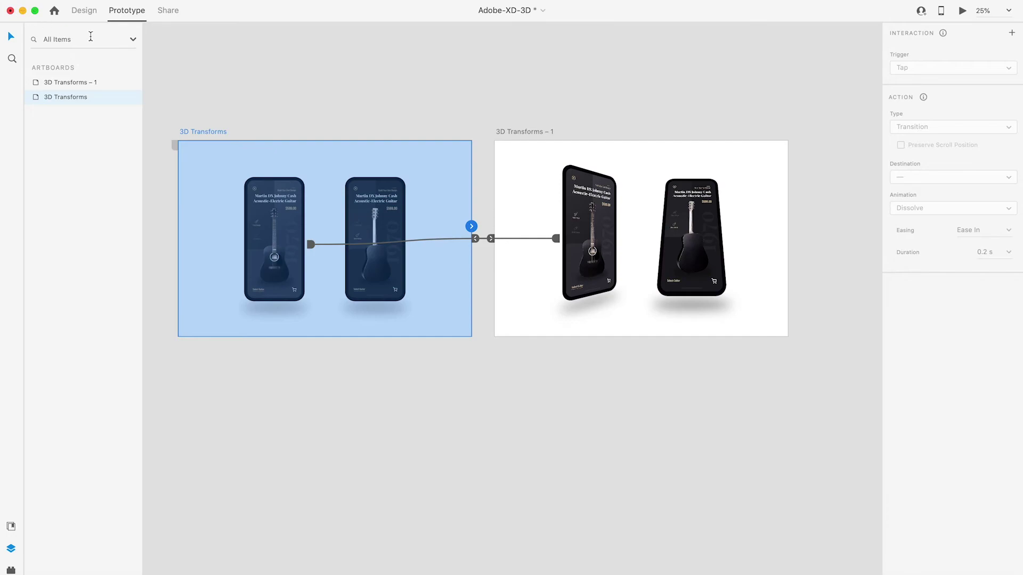
- In Design mode, move the back-view phone on 3D Transforms – 1 to a depth of about 35 and tilt it to -16° around its X axis
{"action": "left_click", "coordinate": [84, 10]}
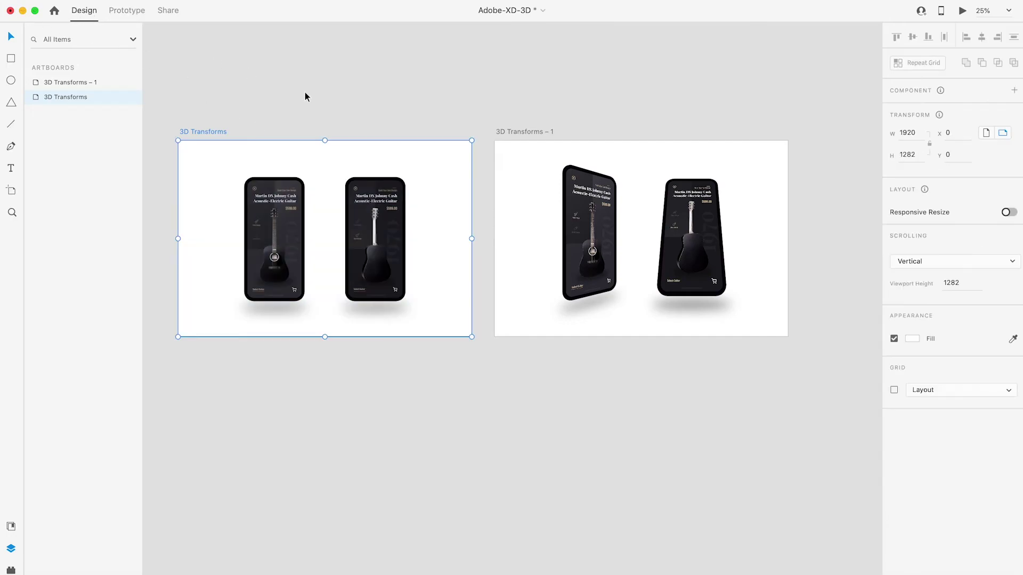
{"action": "left_click", "coordinate": [377, 201]}
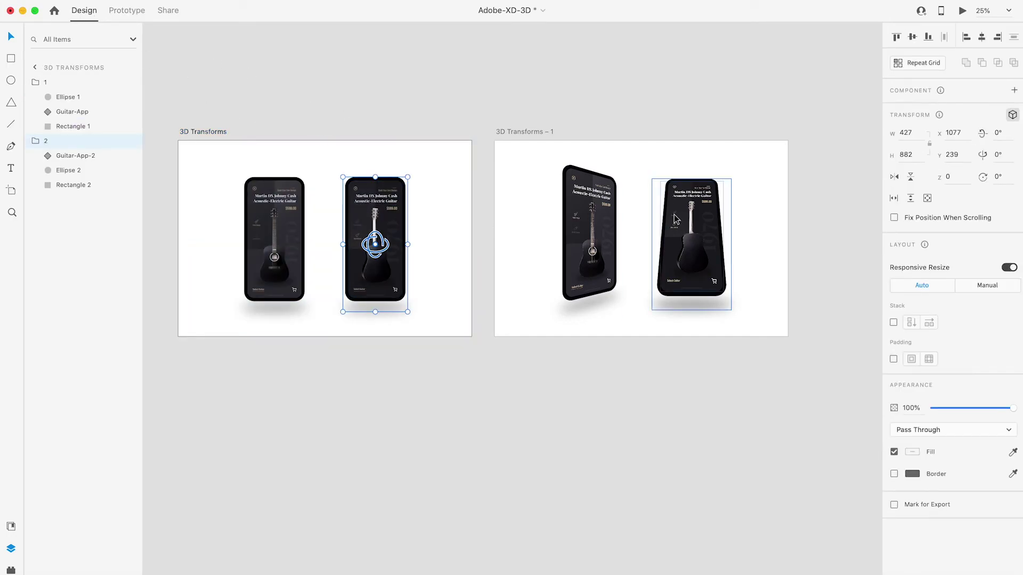
{"action": "left_click", "coordinate": [697, 215]}
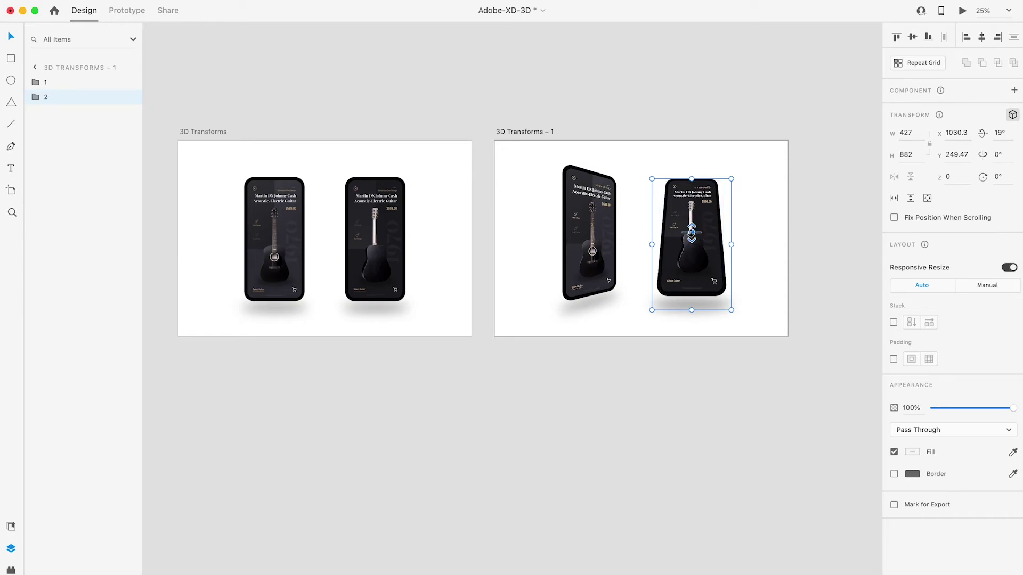
{"action": "mouse_move", "coordinate": [691, 233]}
{"action": "left_mouse_down"}
{"action": "mouse_move", "coordinate": [693, 252]}
{"action": "mouse_move", "coordinate": [692, 223]}
{"action": "mouse_move", "coordinate": [694, 274]}
{"action": "mouse_move", "coordinate": [694, 215]}
{"action": "mouse_move", "coordinate": [693, 233]}
{"action": "left_mouse_up"}
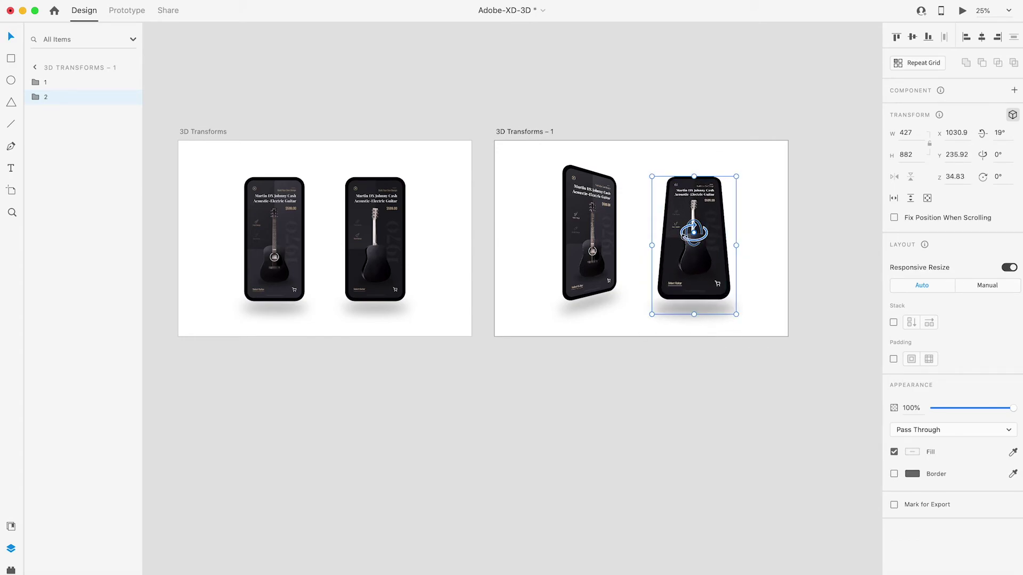
{"action": "left_click_drag", "start_coordinate": [694, 232], "coordinate": [697, 261]}
{"action": "left_click_drag", "start_coordinate": [698, 206], "coordinate": [700, 222]}
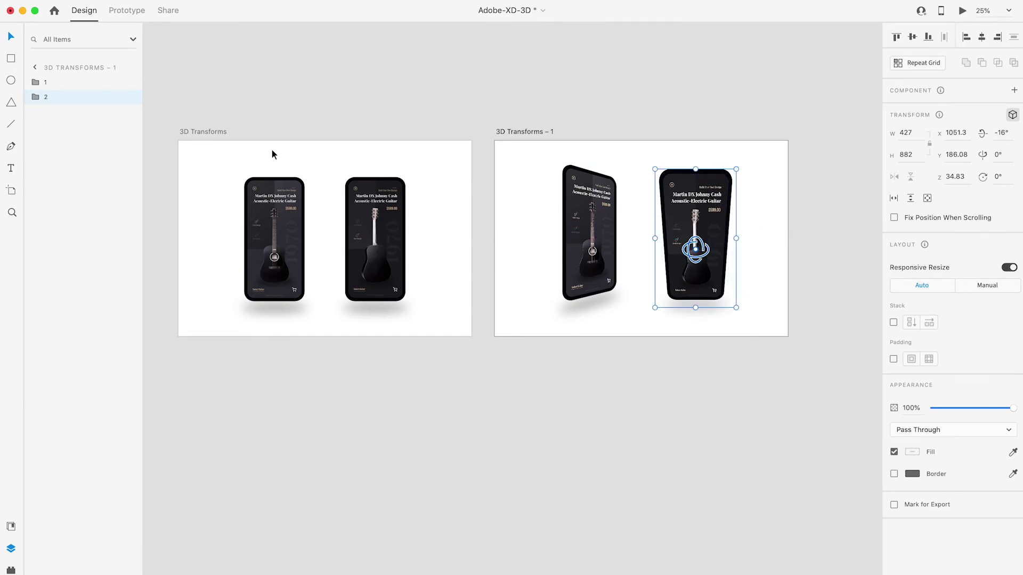
- Preview from the 3D Transforms artboard, tap the front-view phone repeatedly to test the back-view phone's new tilt, and close the preview
{"action": "left_click", "coordinate": [209, 132]}
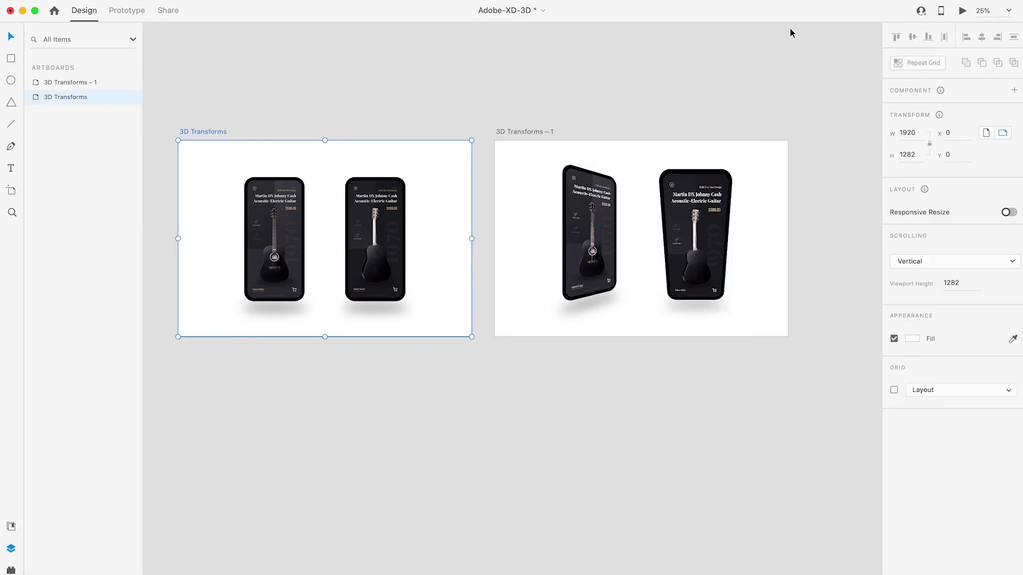
{"action": "left_click", "coordinate": [962, 10]}
{"action": "left_click", "coordinate": [289, 295]}
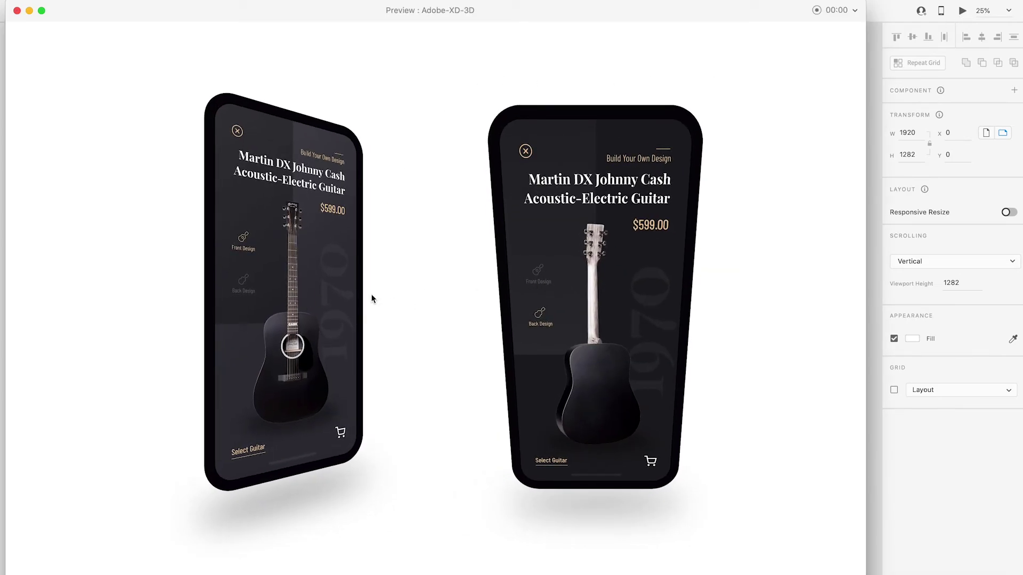
{"action": "left_click", "coordinate": [299, 301]}
{"action": "left_click", "coordinate": [299, 301]}
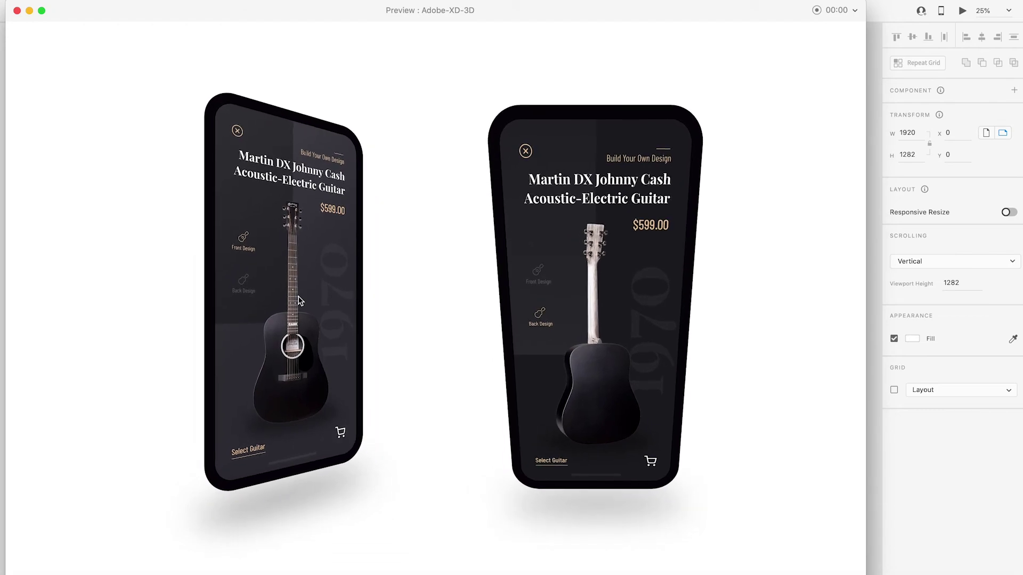
{"action": "left_click", "coordinate": [299, 301]}
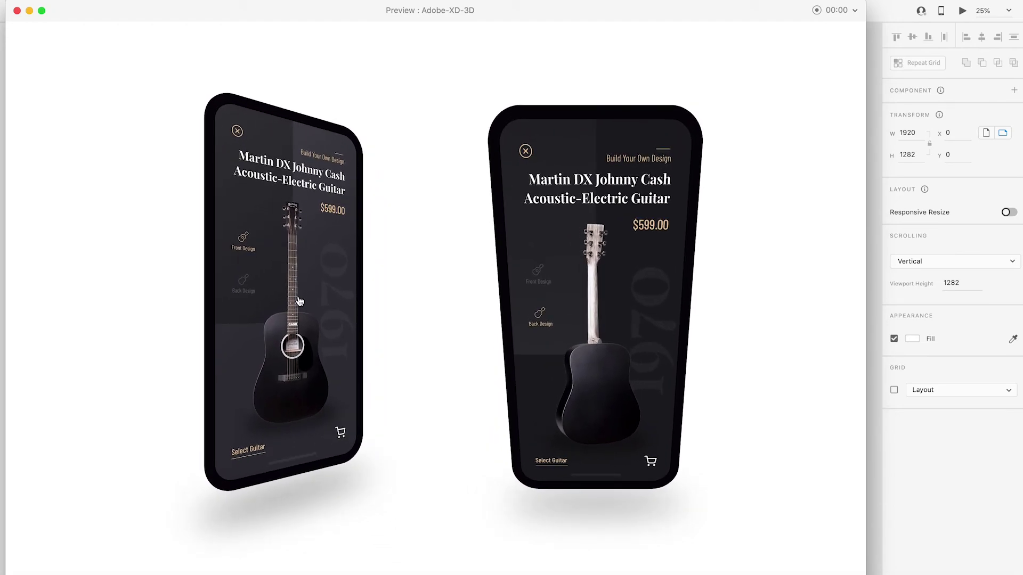
{"action": "left_click", "coordinate": [297, 304]}
{"action": "left_click", "coordinate": [298, 306]}
{"action": "left_click", "coordinate": [17, 11]}
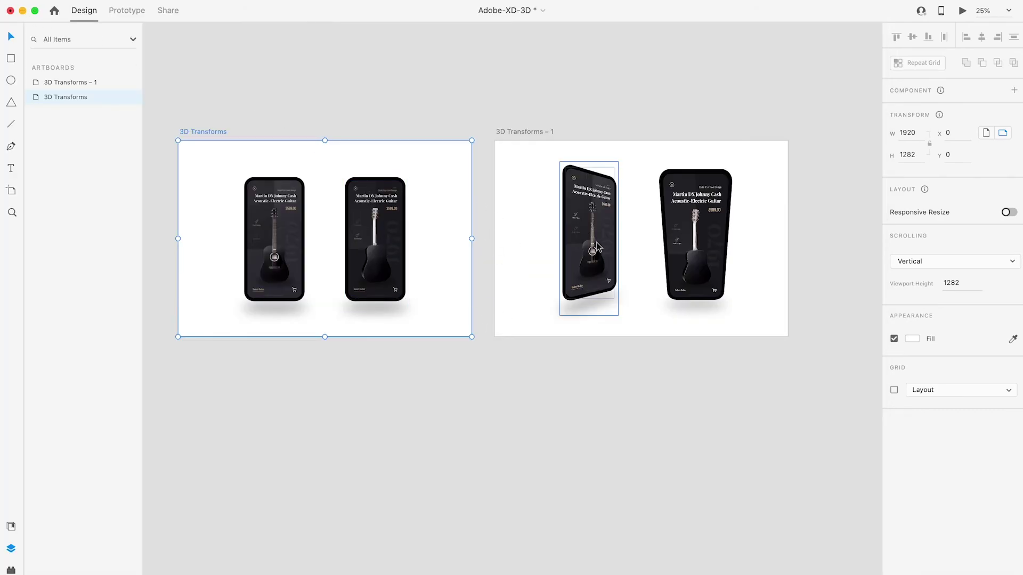
- Examine the layers in the front-view phone's group on 3D Transforms – 1, and clear the selection
{"action": "left_click", "coordinate": [596, 214]}
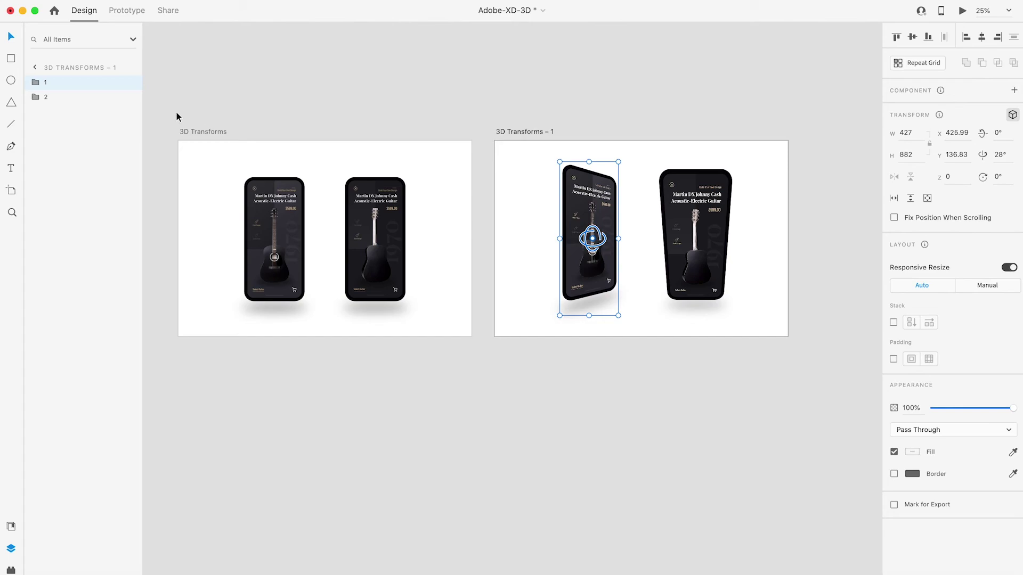
{"action": "left_click", "coordinate": [36, 85]}
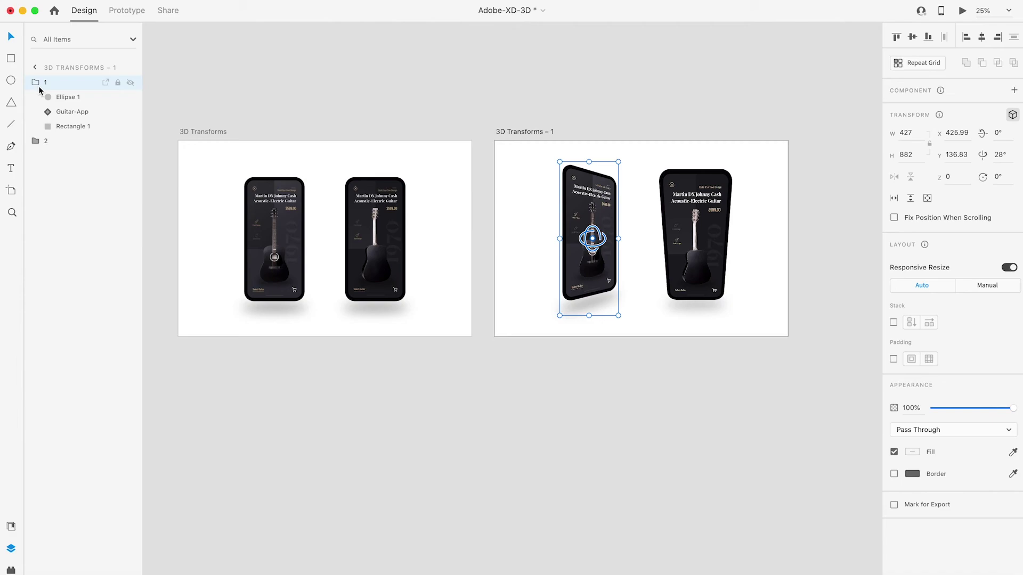
{"action": "left_click", "coordinate": [216, 131]}
{"action": "left_click", "coordinate": [462, 121]}
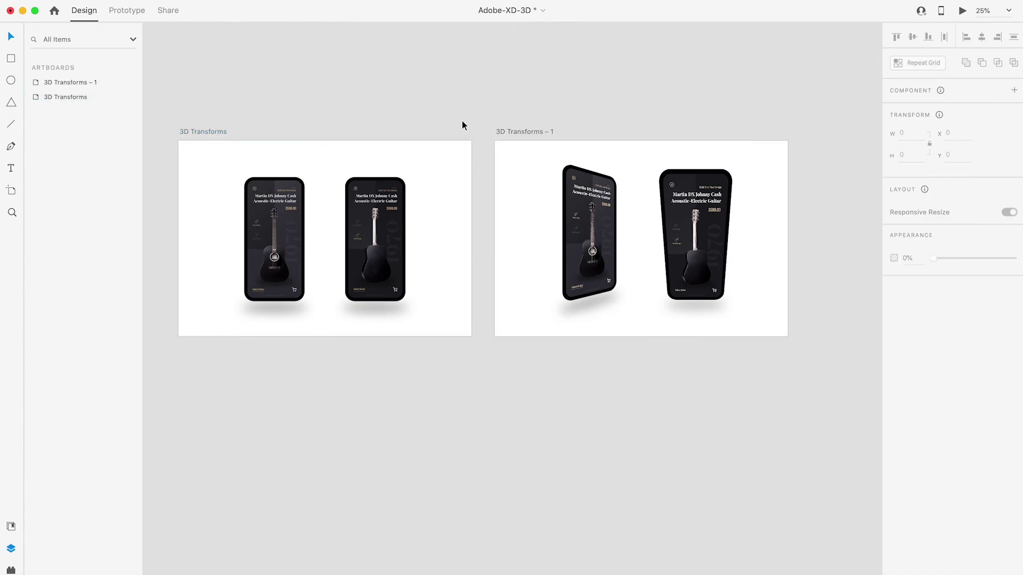
{"action": "left_click", "coordinate": [216, 132]}
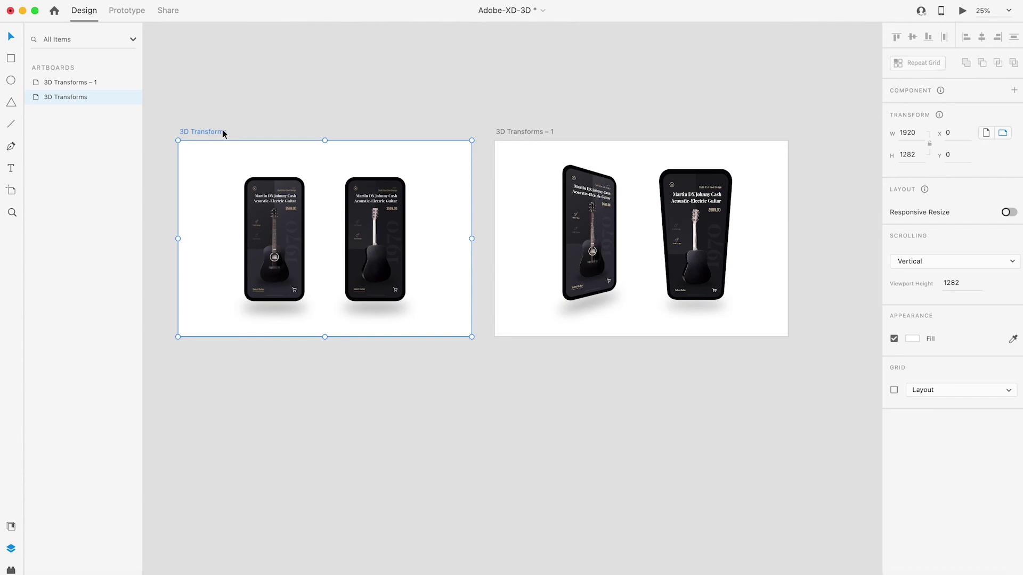
{"action": "left_click", "coordinate": [245, 115]}
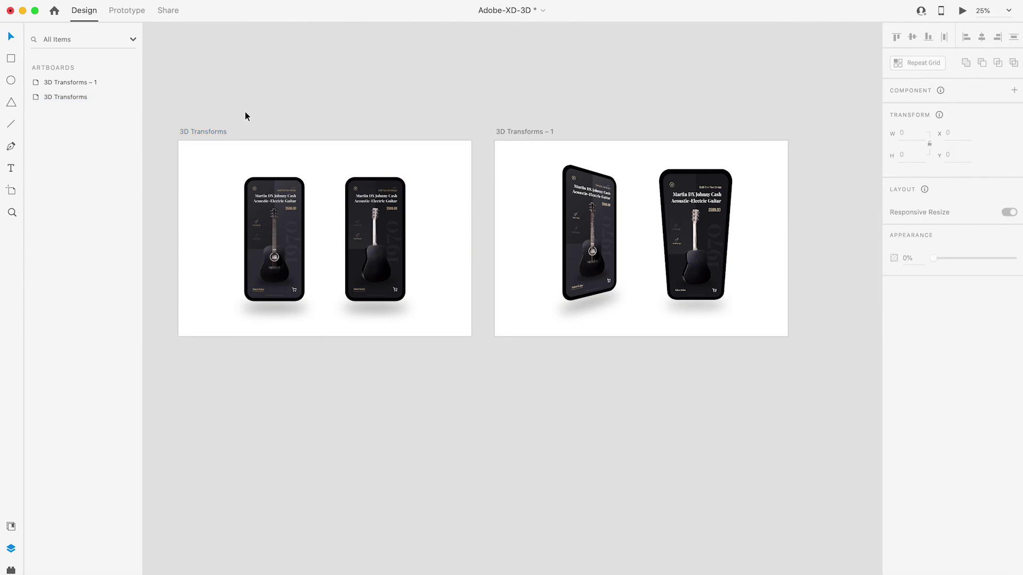
- Run a final preview from 3D Transforms, trigger the phones' 3D animation, close the preview, and deselect the artboard
{"action": "left_click", "coordinate": [208, 132]}
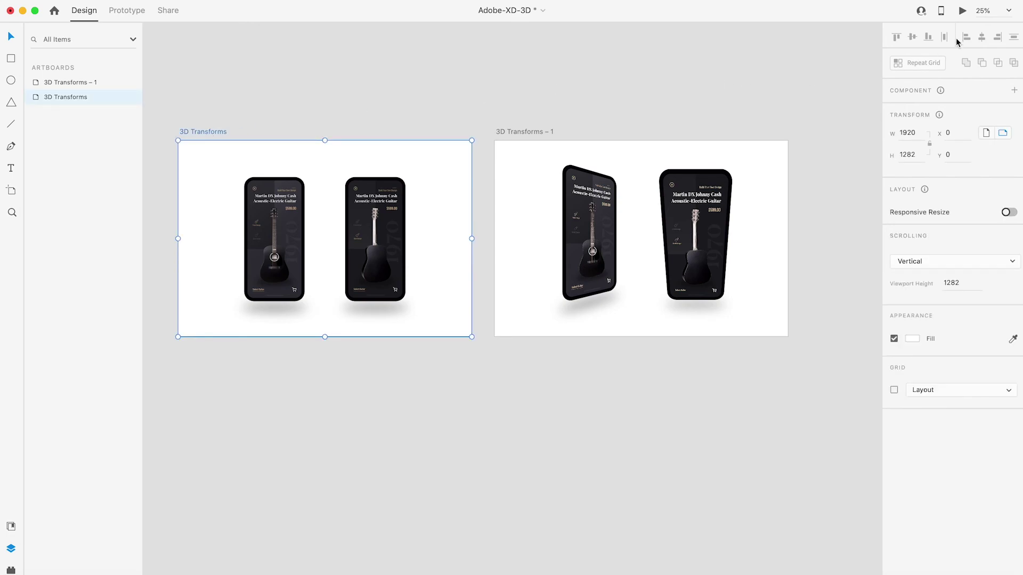
{"action": "left_click", "coordinate": [962, 12]}
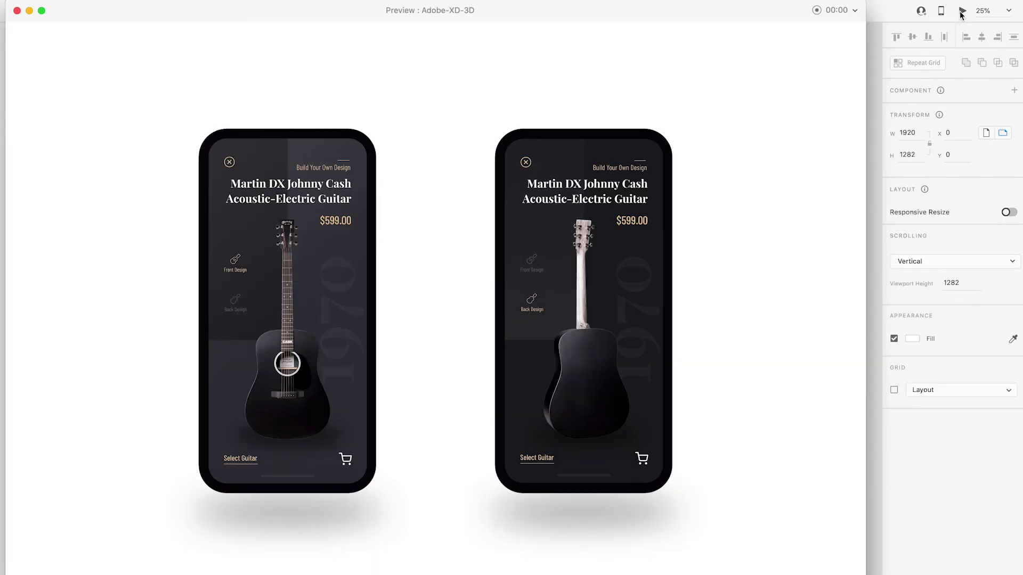
{"action": "left_click", "coordinate": [297, 367]}
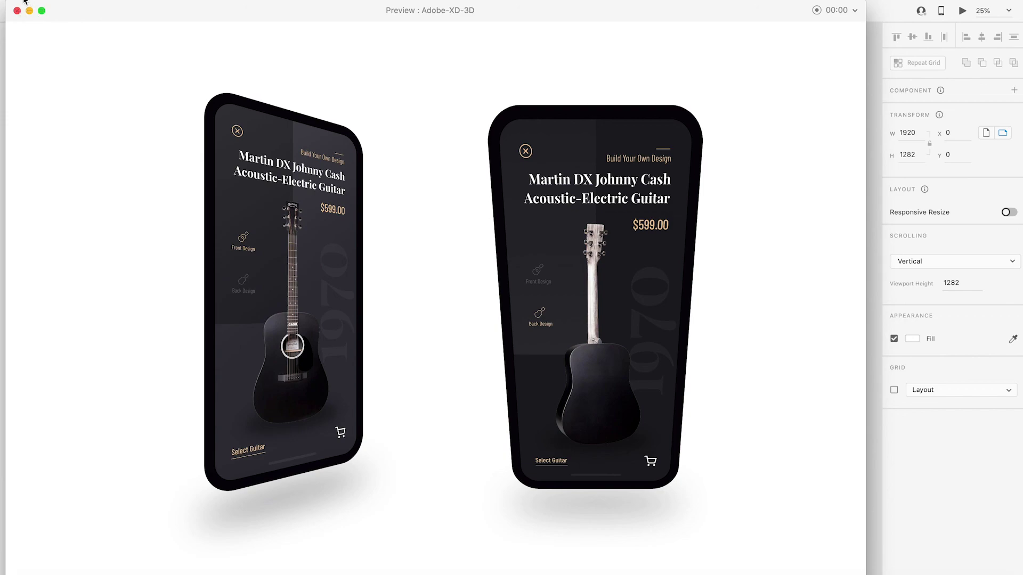
{"action": "left_click", "coordinate": [17, 11]}
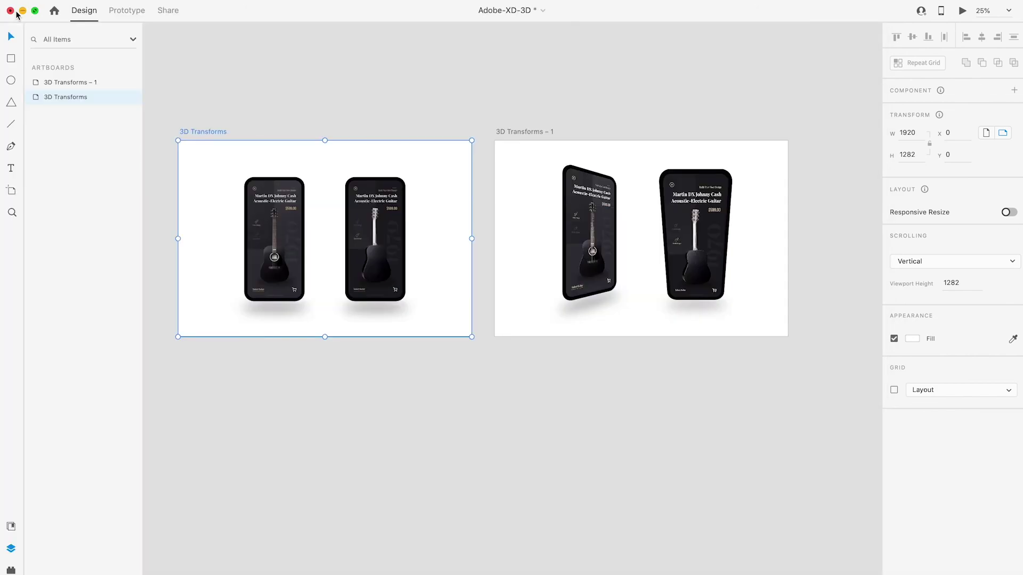
{"action": "left_click", "coordinate": [388, 101]}
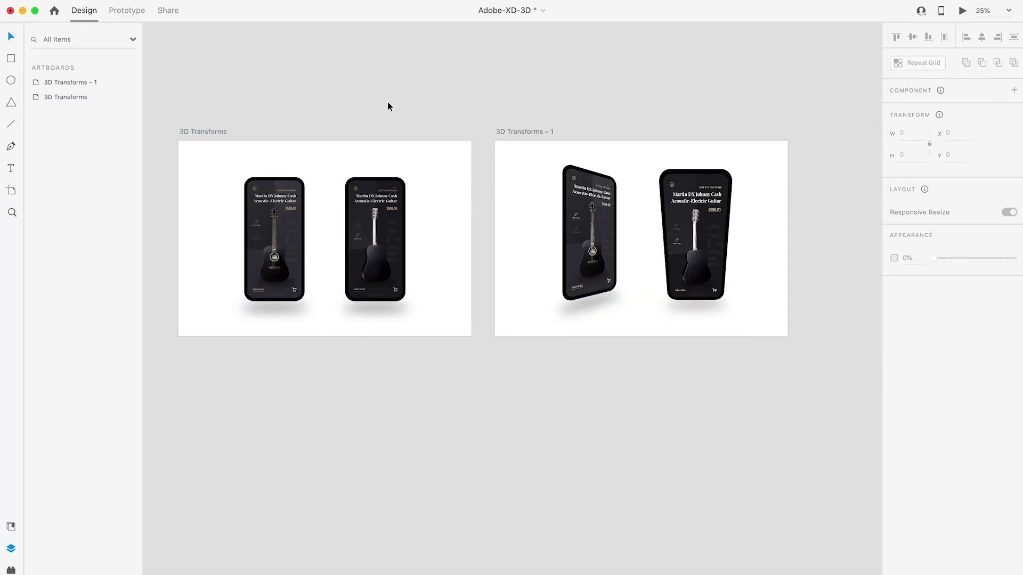